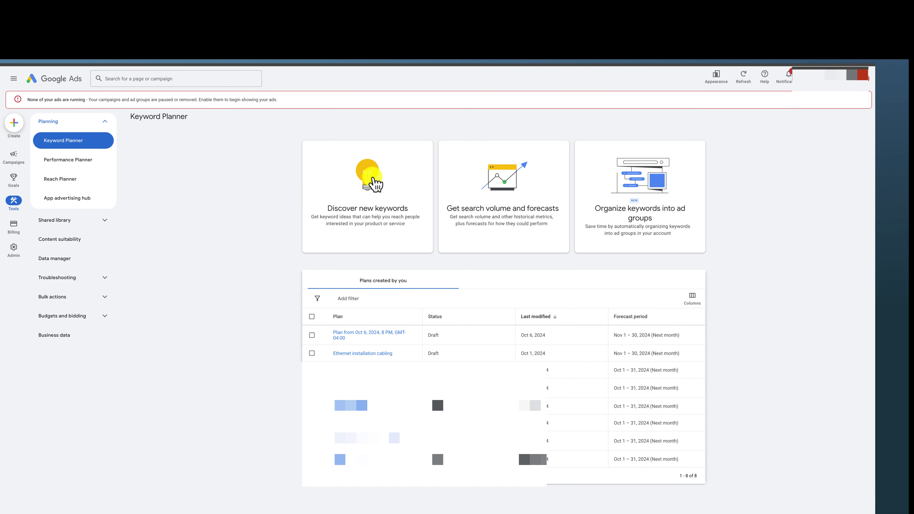
Step: Start discovering new keywords and replace the target location Canada with the city of Toronto, Ontario, Canada
click(367, 188)
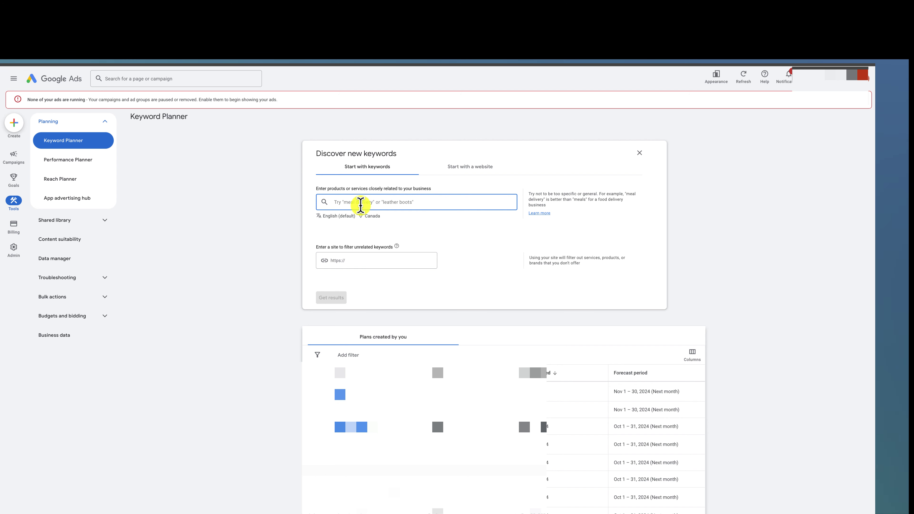
click(373, 216)
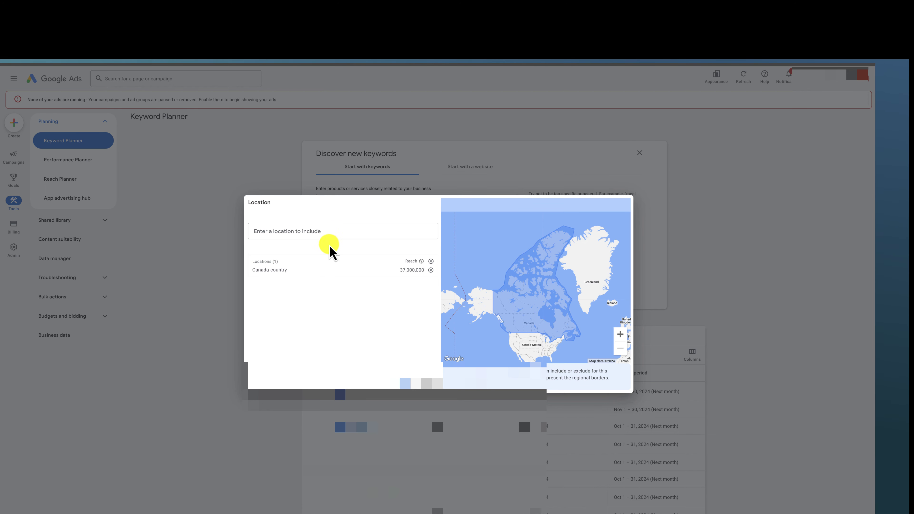
click(431, 270)
click(325, 232)
text(ott)
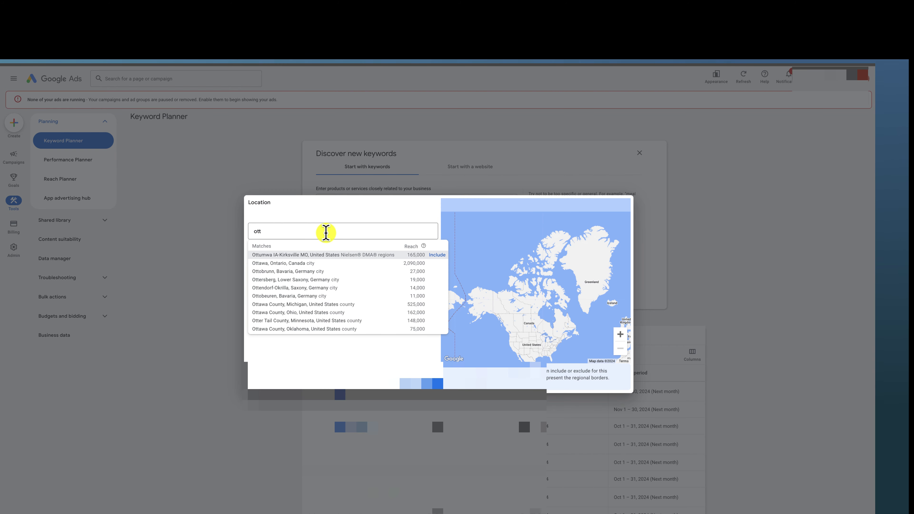
text(awa)
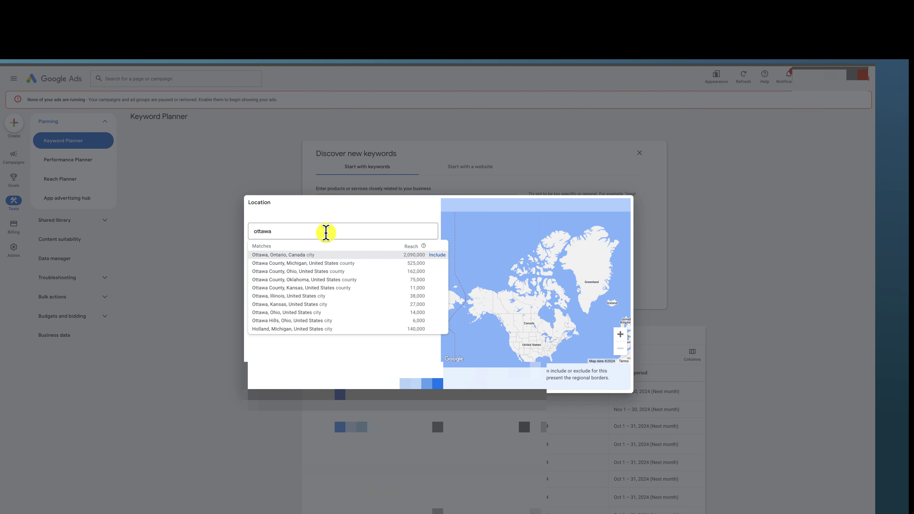
click(335, 255)
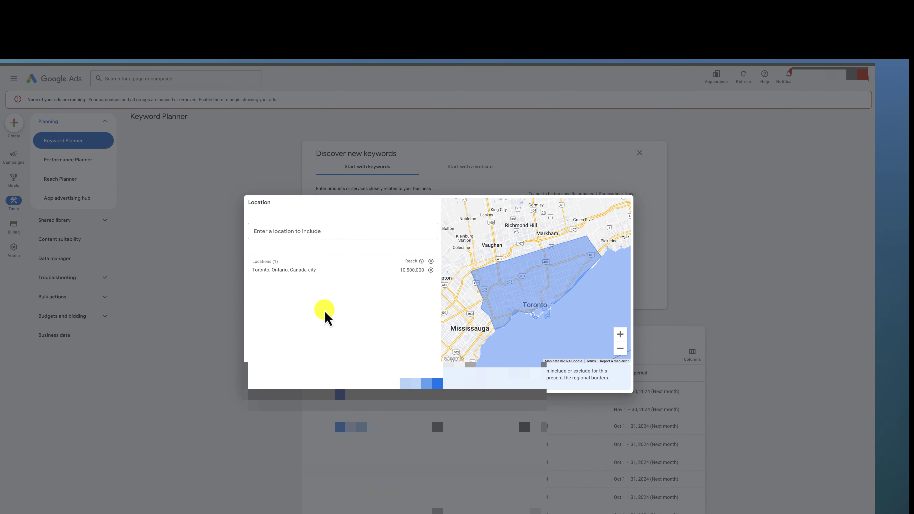
click(424, 385)
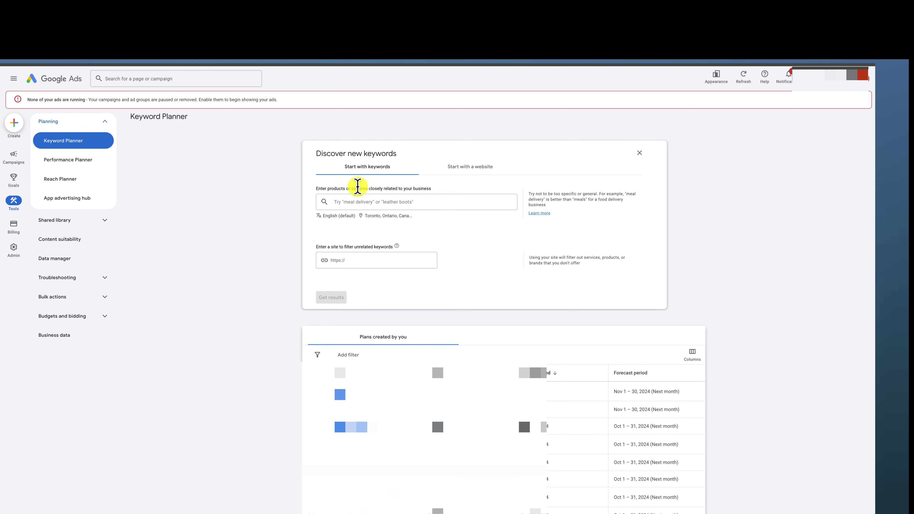
Step: Get keyword results for the seed keywords "plumbing", "plumbing services" and "plumbing near me"
click(364, 202)
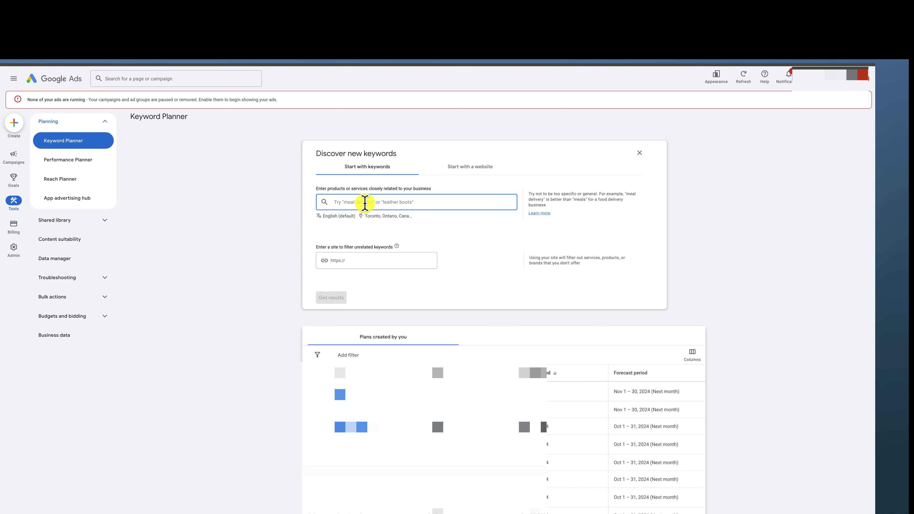
text(plumbing)
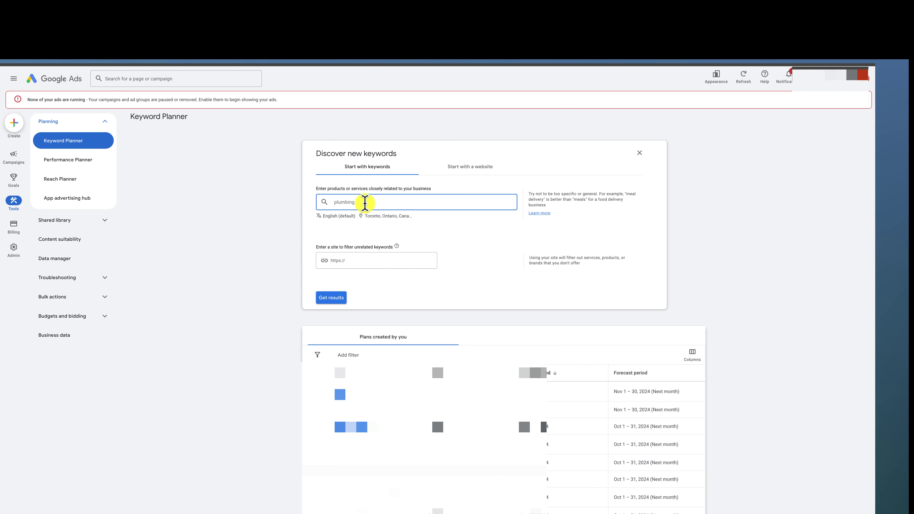
key(Return)
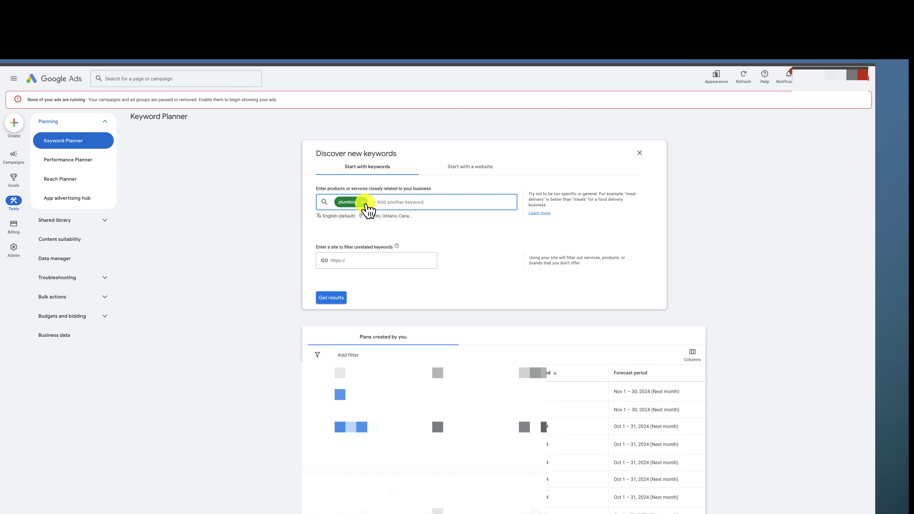
text(plumnb)
key(BackSpace)
key(BackSpace)
text(b)
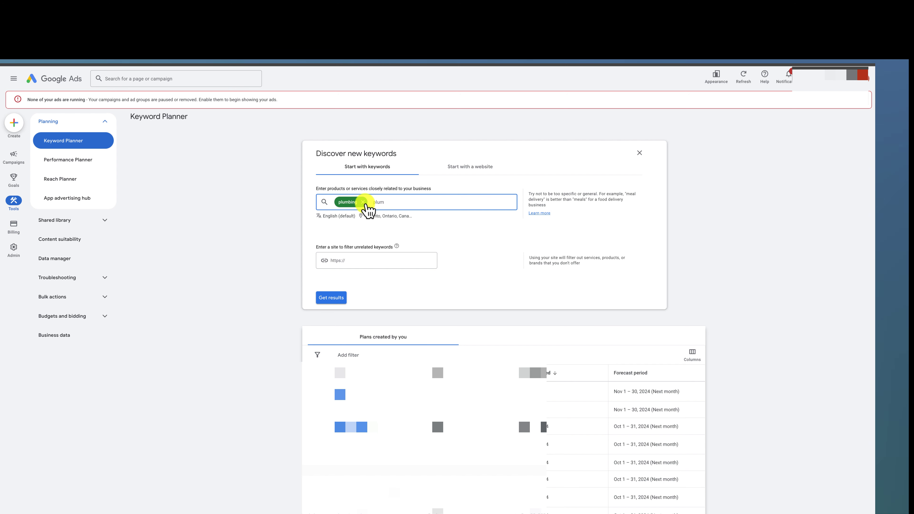
text(ing services)
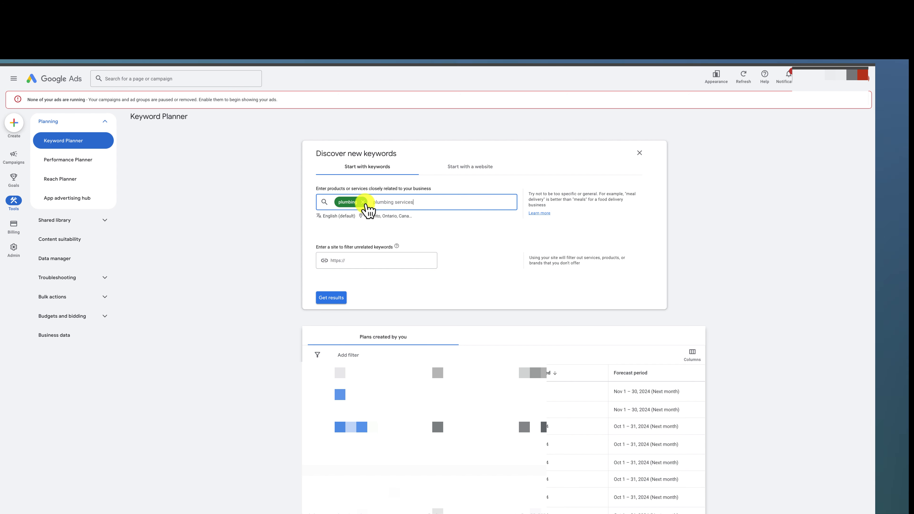
key(Return)
text(plumbing near me)
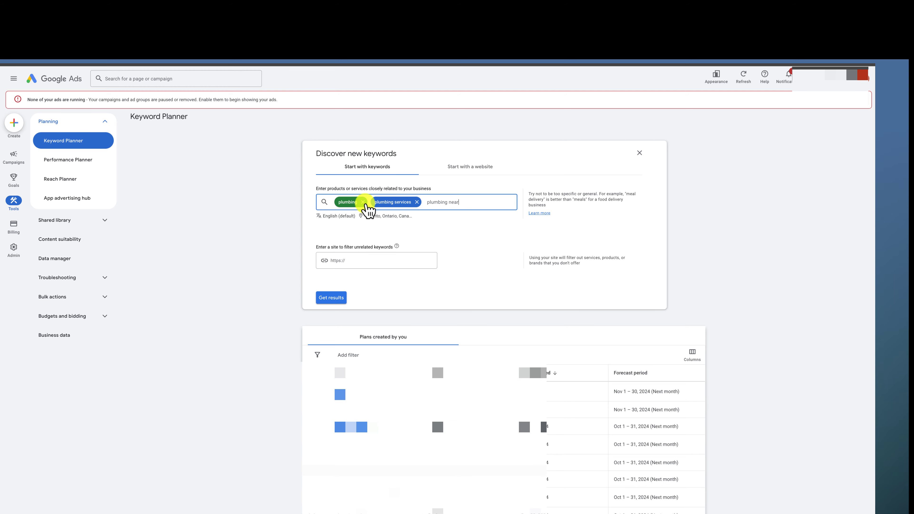
key(Return)
click(336, 314)
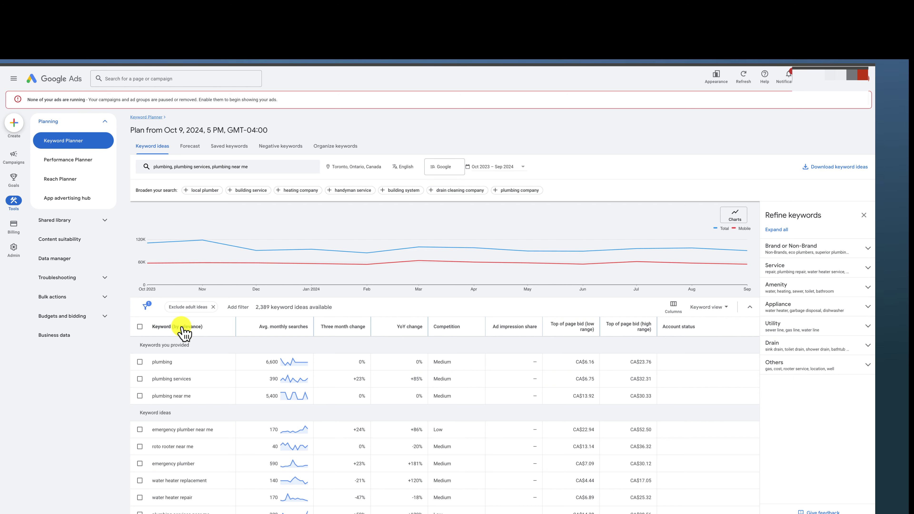
Step: Sort the keyword ideas by competition in ascending order and look through the list
scroll(183, 333, down, 2)
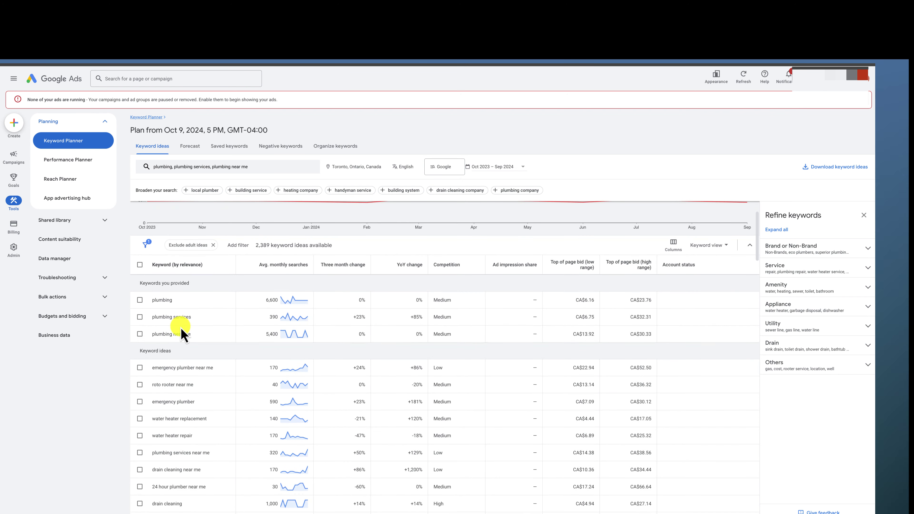
scroll(183, 329, up, 2)
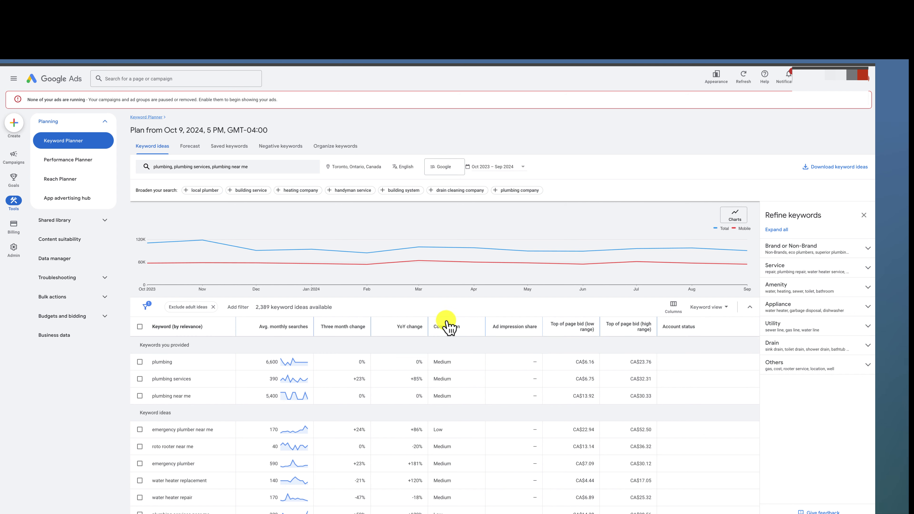
click(454, 328)
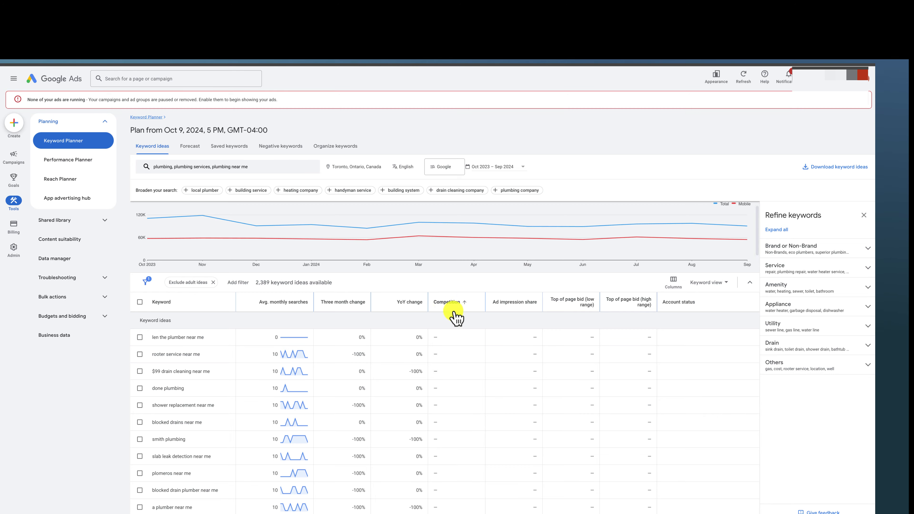
scroll(439, 340, down, 5)
scroll(438, 340, down, 10)
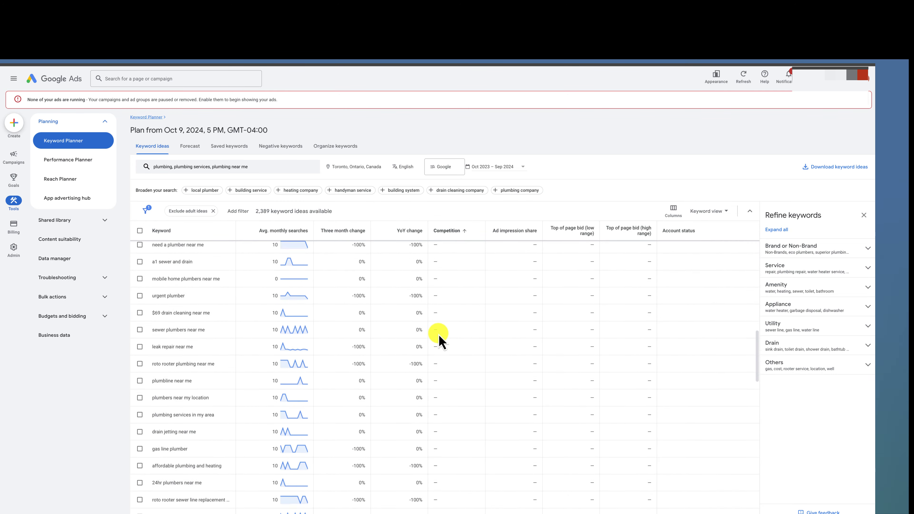
scroll(439, 340, up, 15)
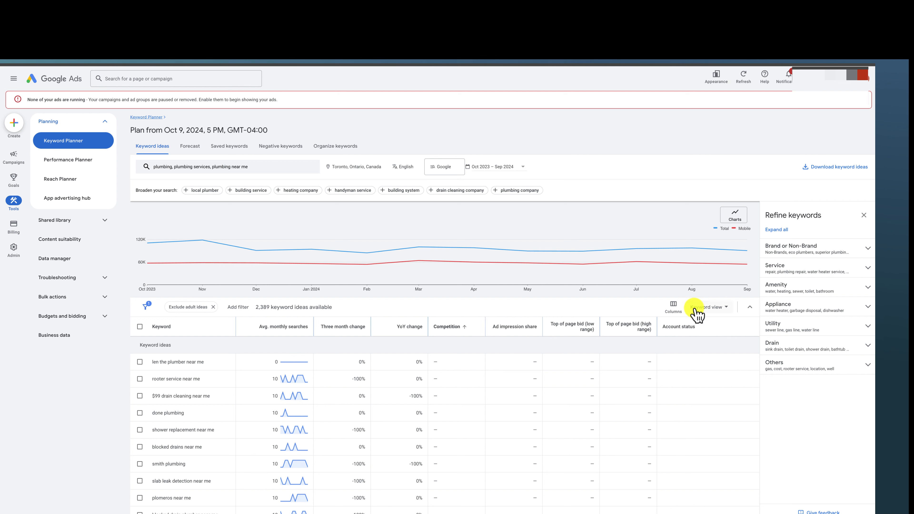
Step: Filter the keyword ideas to a top of page bid (low range) of at least CA$1
click(238, 308)
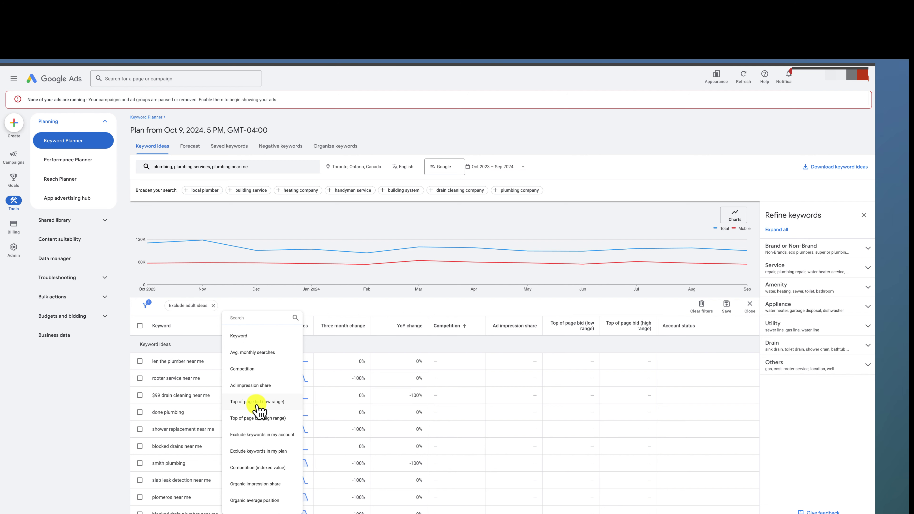
click(251, 401)
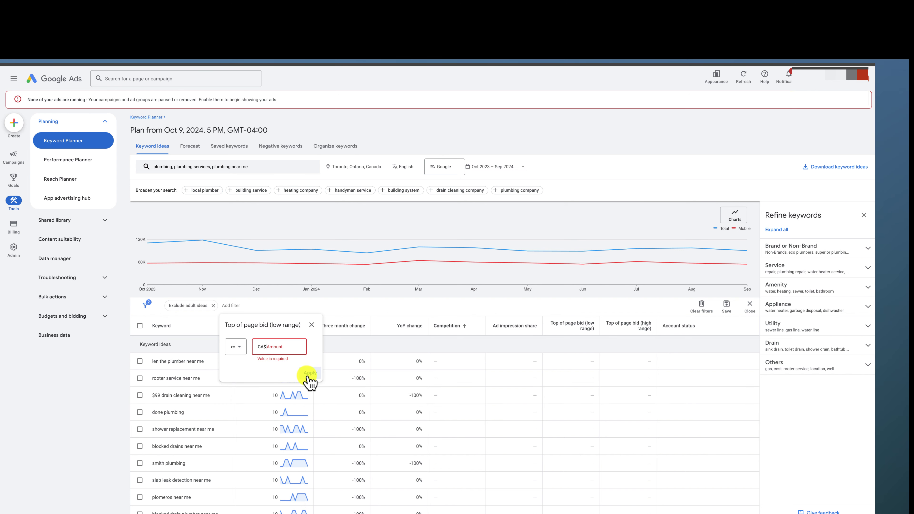
click(287, 347)
text(1)
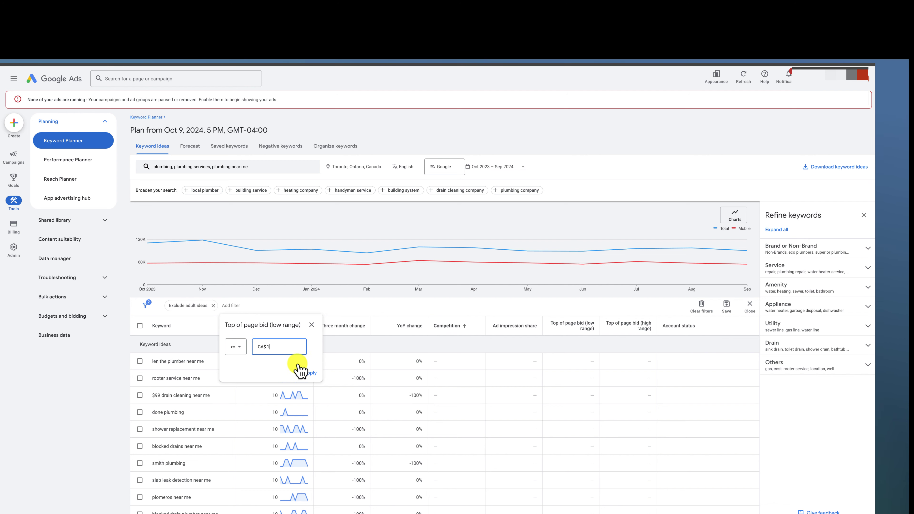
click(310, 372)
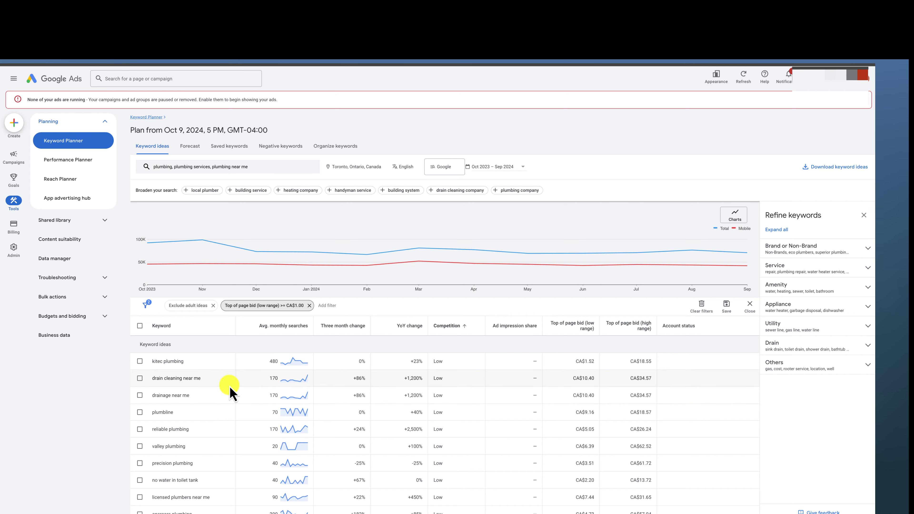
Step: Examine the filtered low-competition keyword ideas, comparing their monthly searches, trend changes and top of page bids
scroll(228, 390, down, 2)
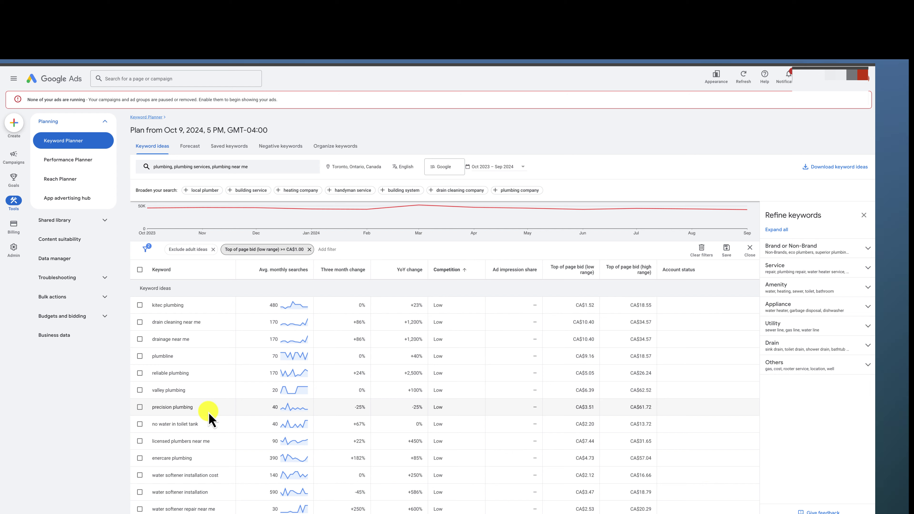
scroll(210, 414, down, 1)
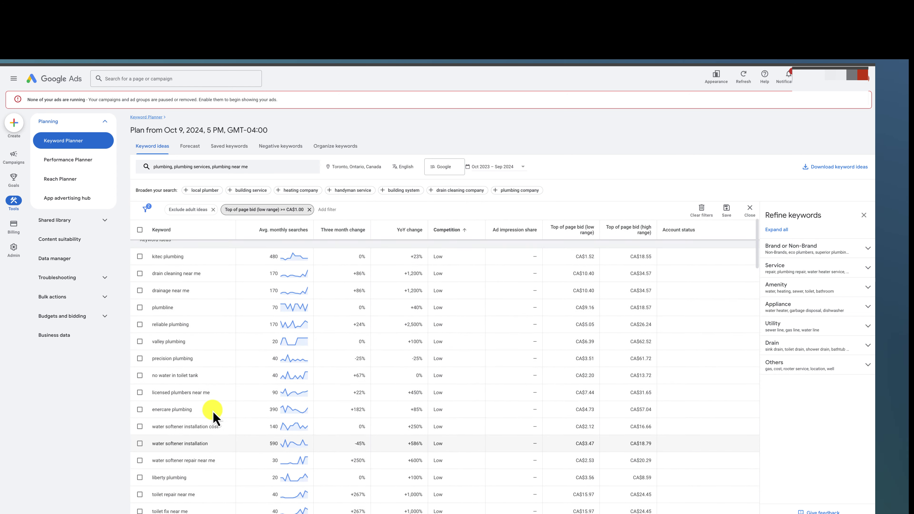
scroll(212, 416, up, 3)
scroll(213, 414, down, 3)
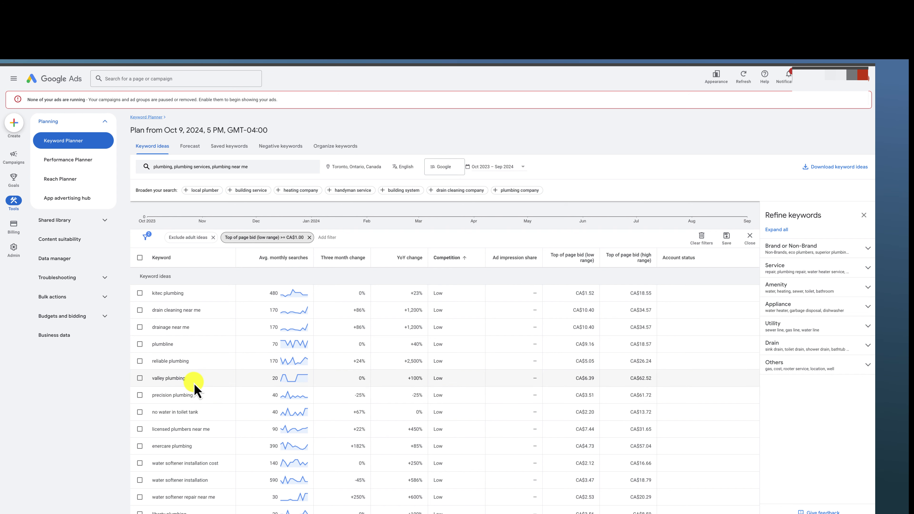
scroll(196, 384, down, 1)
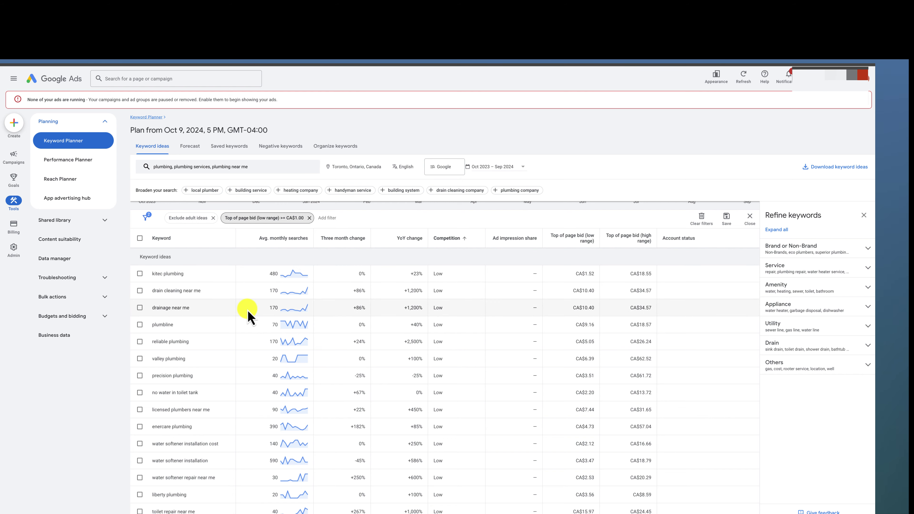
scroll(247, 309, up, 1)
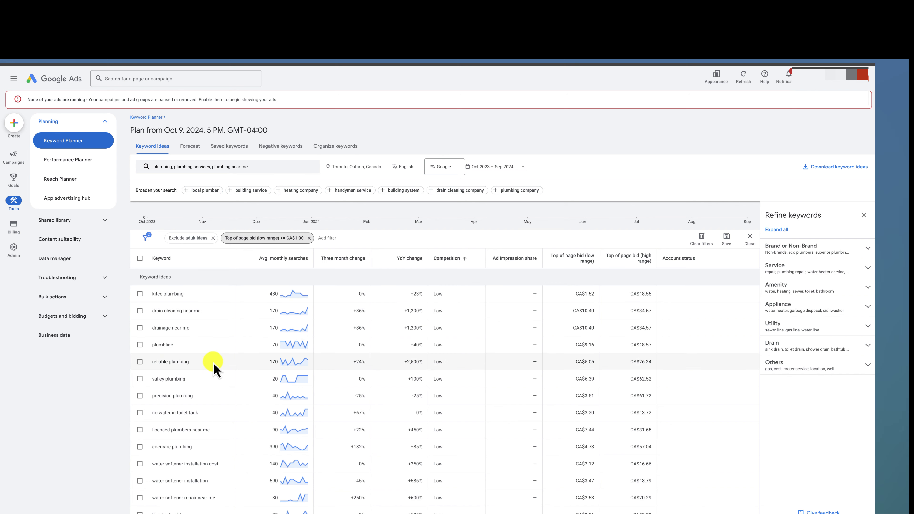
scroll(212, 365, down, 3)
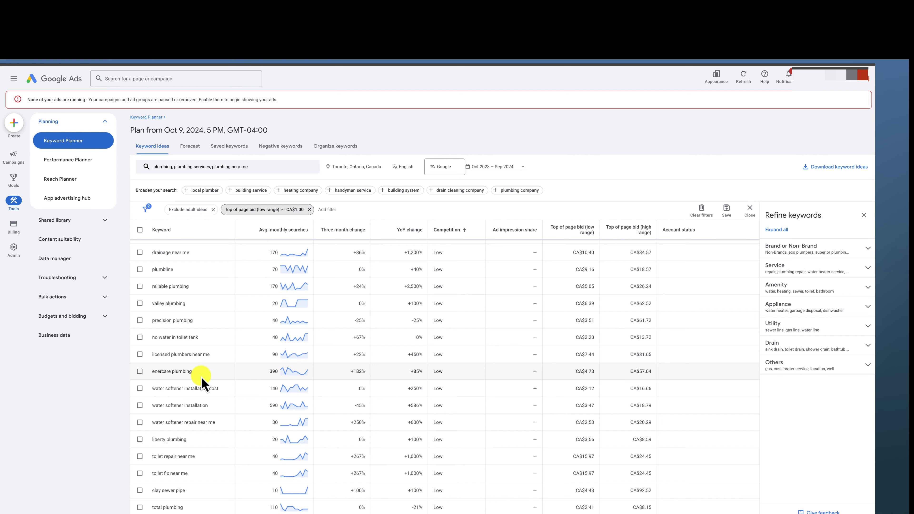
scroll(201, 376, down, 1)
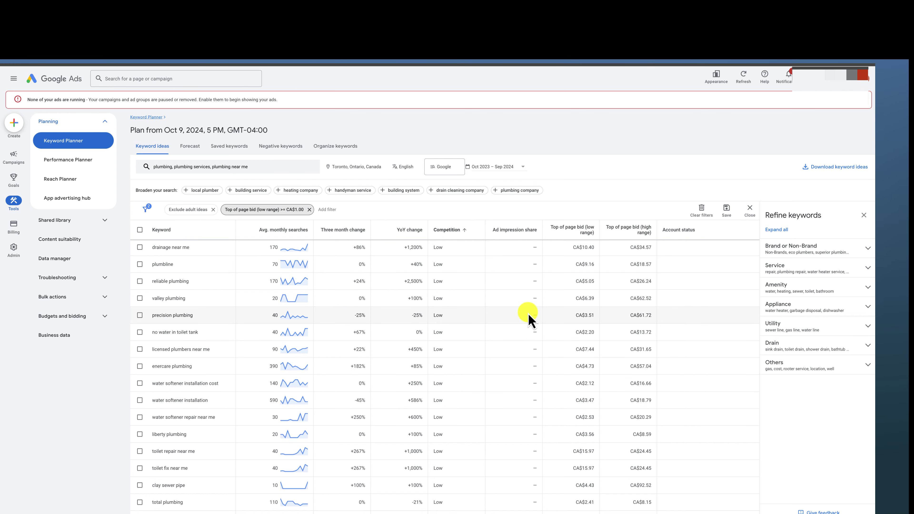
scroll(547, 293, up, 1)
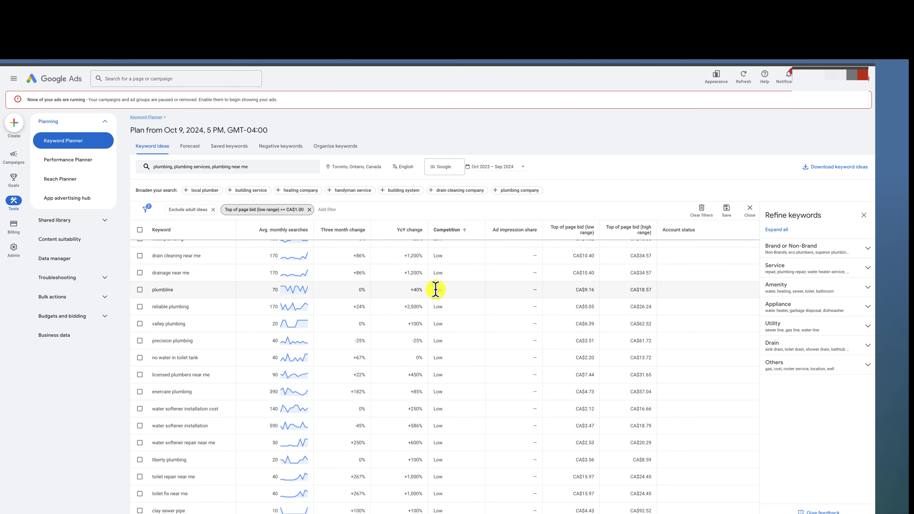
scroll(435, 290, up, 2)
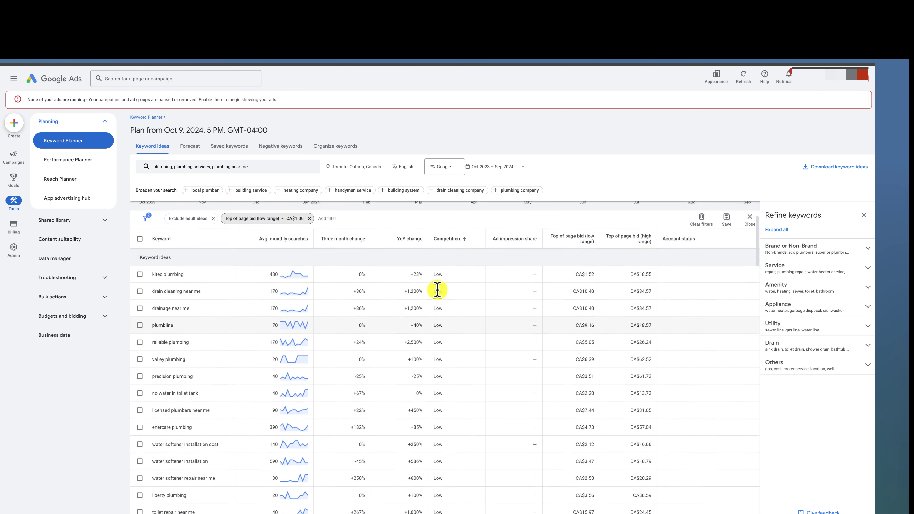
Step: Remove the low-range top of page bid filter and sort the keyword ideas by competition in descending order
click(308, 228)
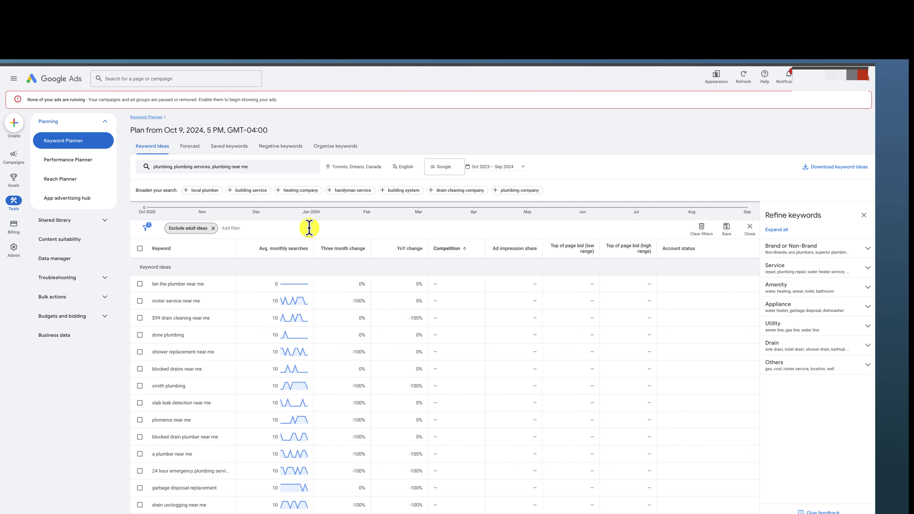
click(446, 248)
Step: Show 500 rows per page in the keyword ideas list and look further down it
scroll(465, 361, down, 2)
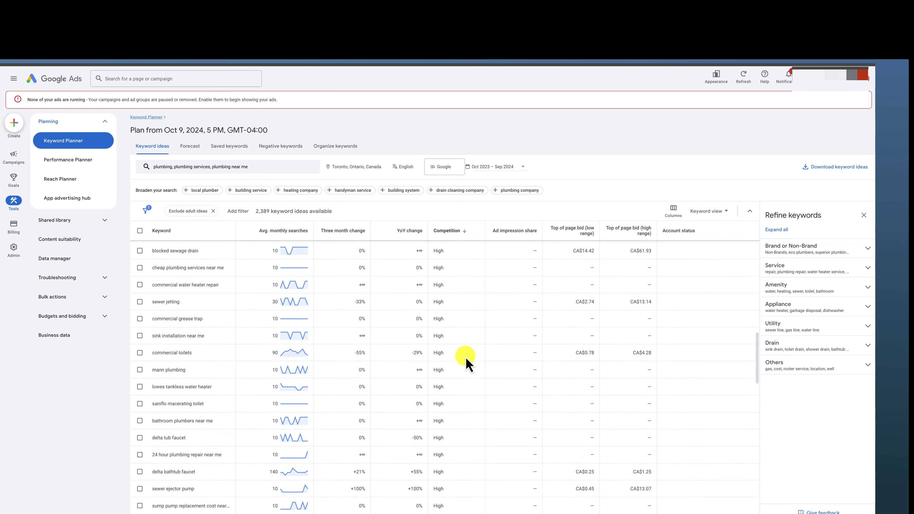
scroll(465, 362, down, 5)
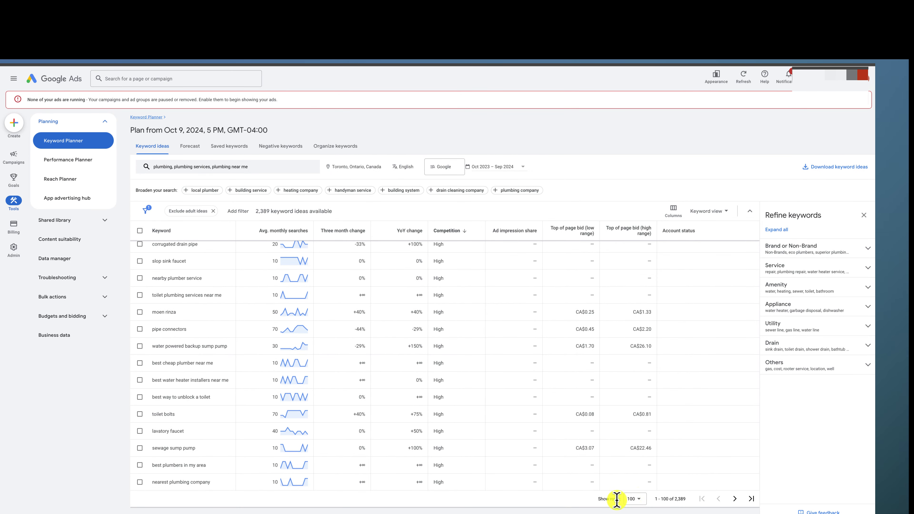
click(633, 499)
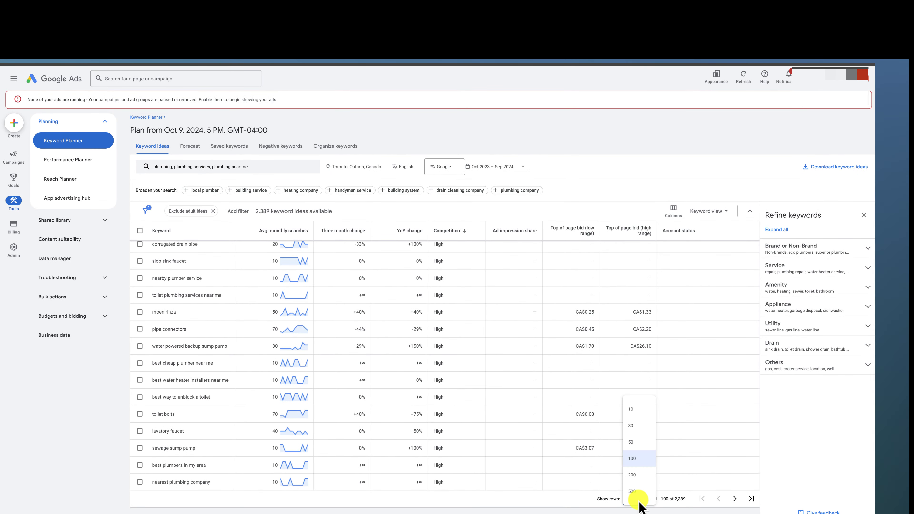
click(636, 487)
scroll(464, 387, down, 1)
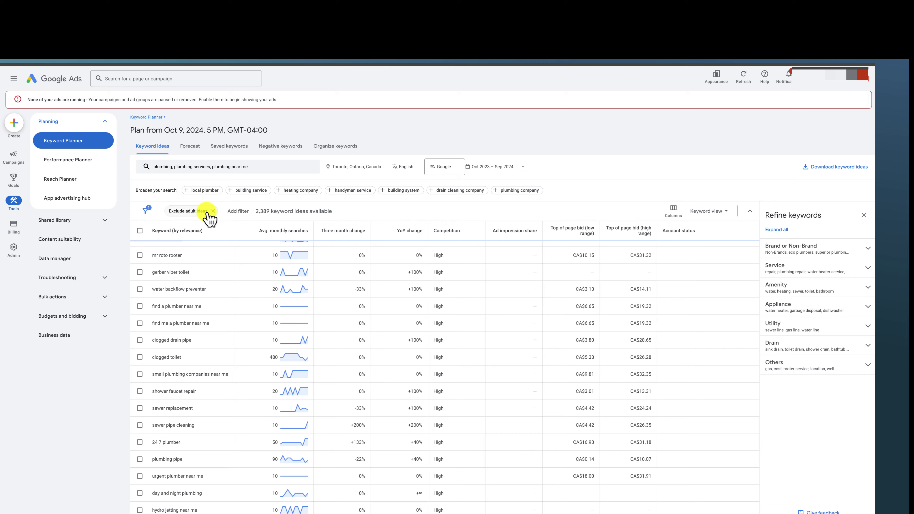
Step: Filter the keyword ideas to average monthly searches of at least 10
click(238, 212)
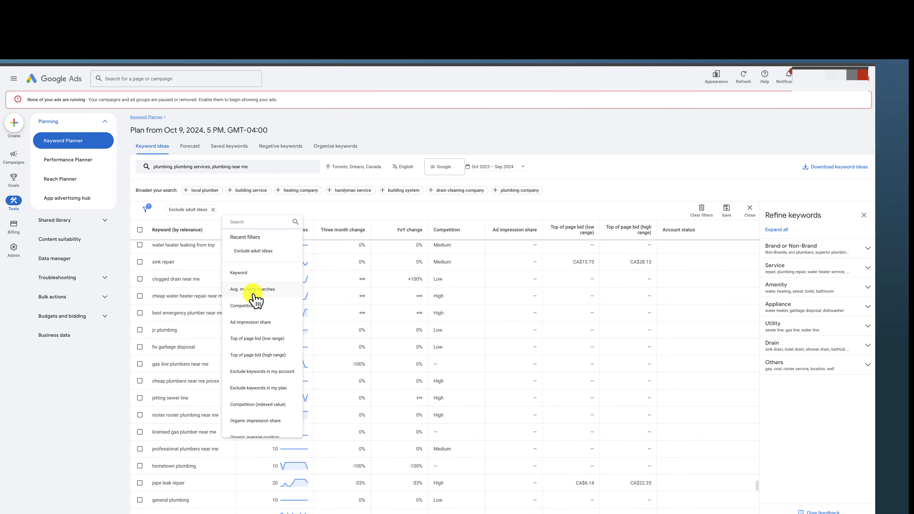
click(255, 291)
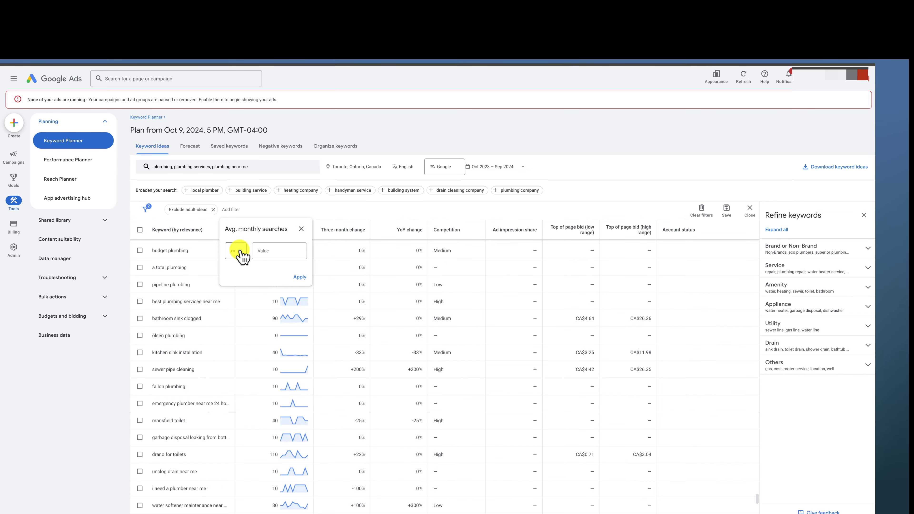
click(267, 250)
text(10)
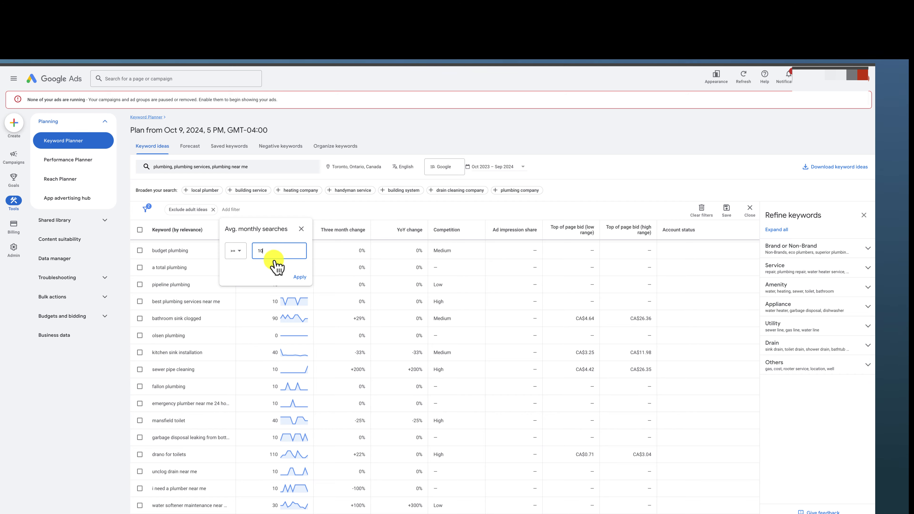
click(299, 277)
Step: Sort the filtered keyword ideas by competition in ascending order
click(446, 230)
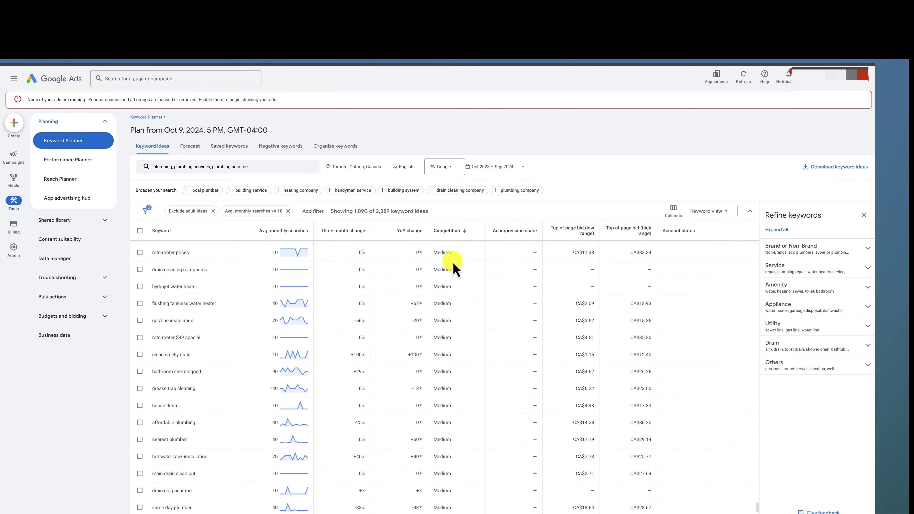
scroll(453, 264, up, 15)
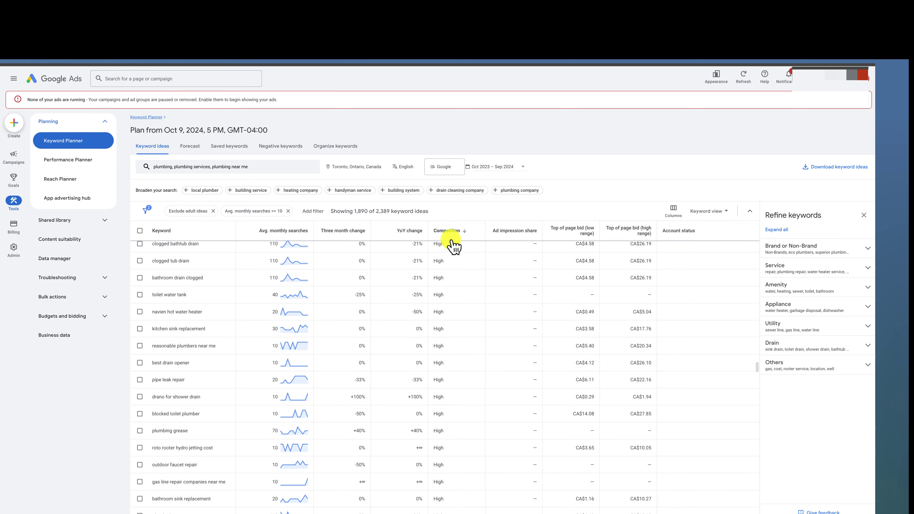
click(453, 232)
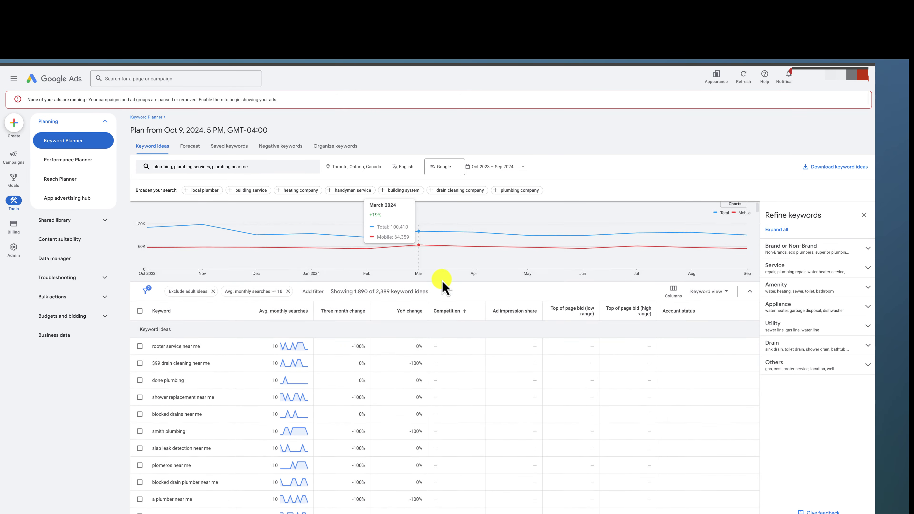
Step: Examine the keyword ideas with the least competition, comparing their monthly searches, search trends and three-month and yearly changes
scroll(444, 284, down, 1)
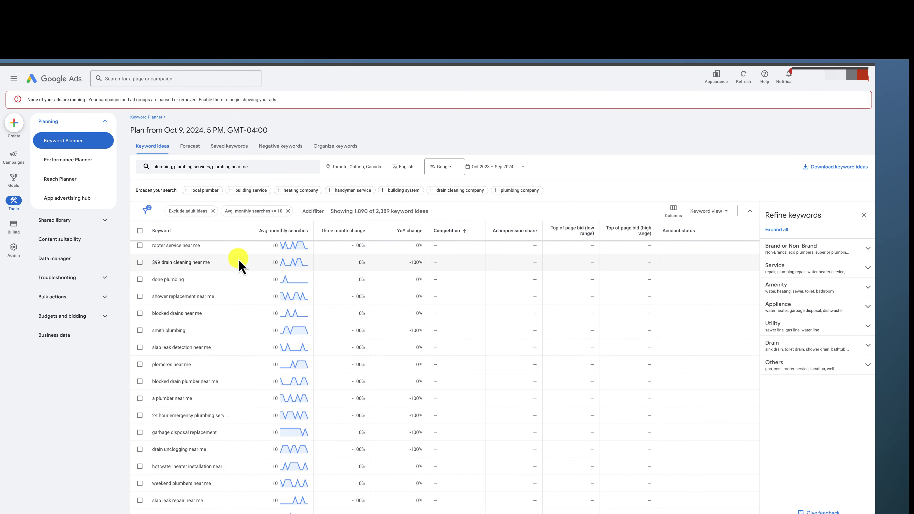
scroll(380, 272, up, 1)
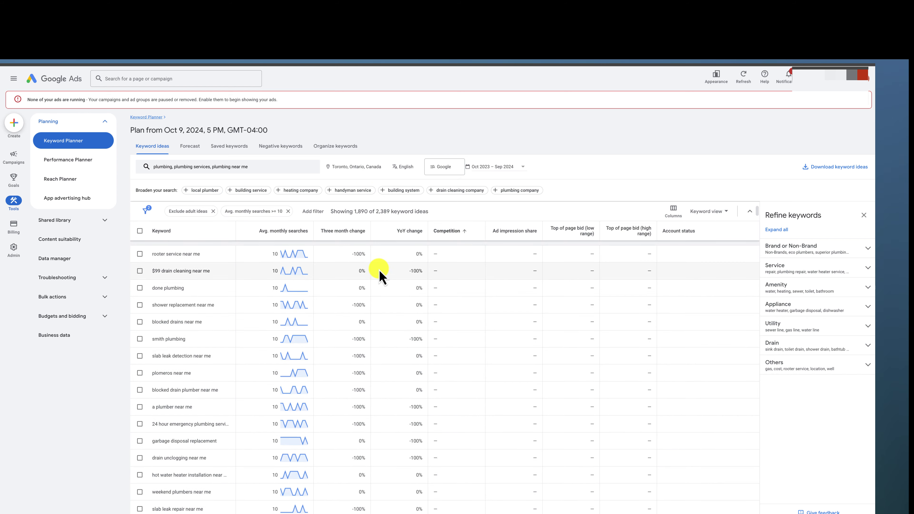
scroll(379, 270, up, 1)
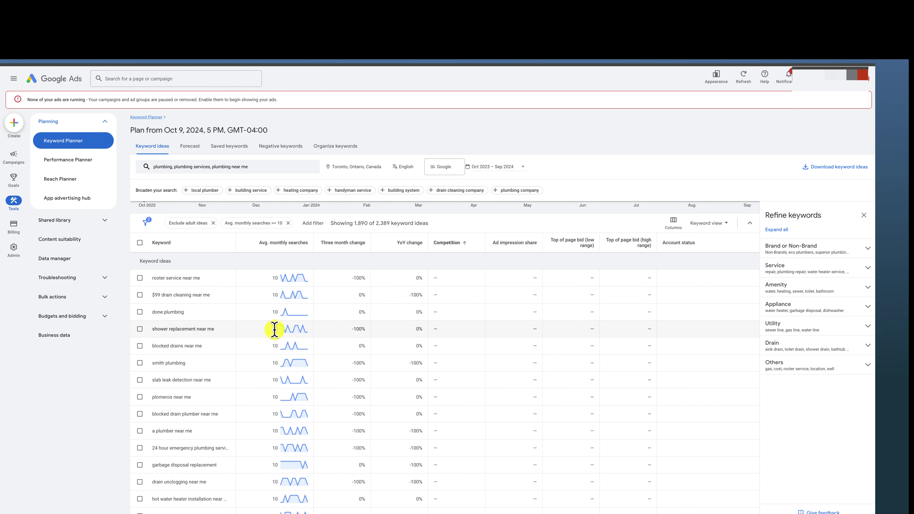
mouse_move(296, 328)
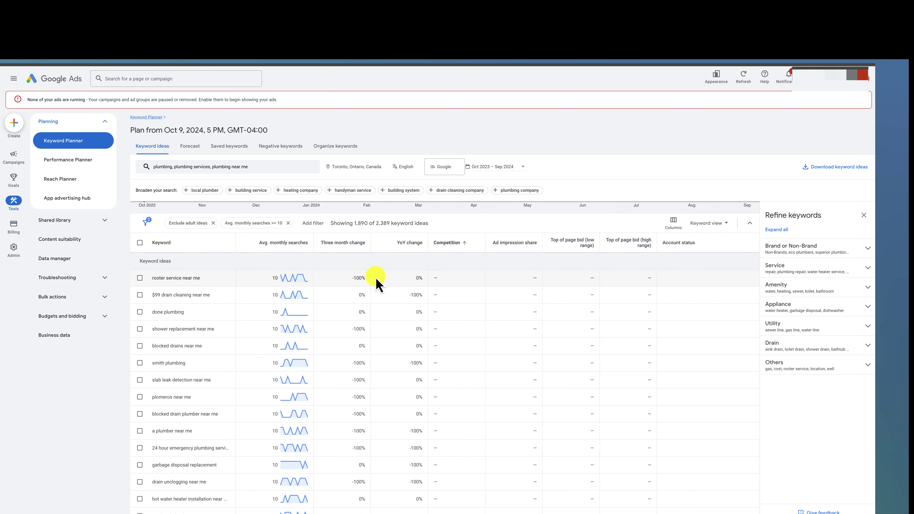
scroll(374, 283, down, 3)
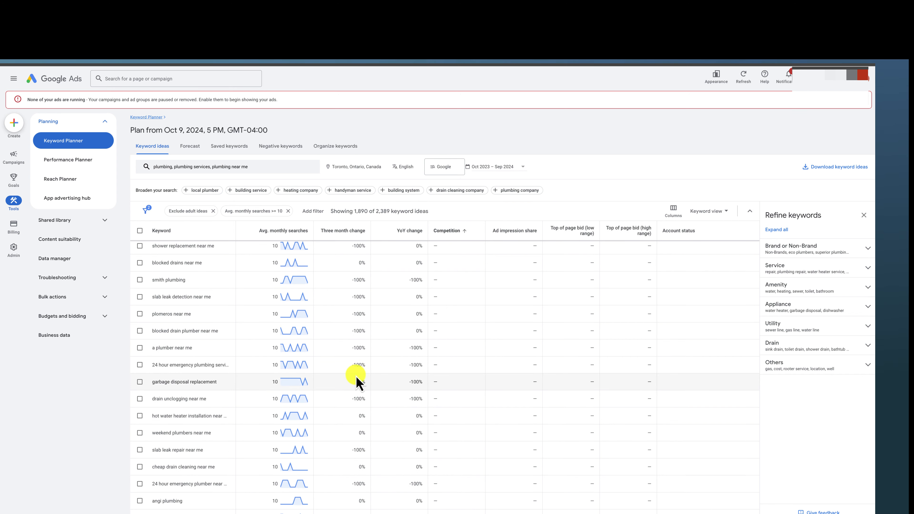
scroll(355, 375, down, 6)
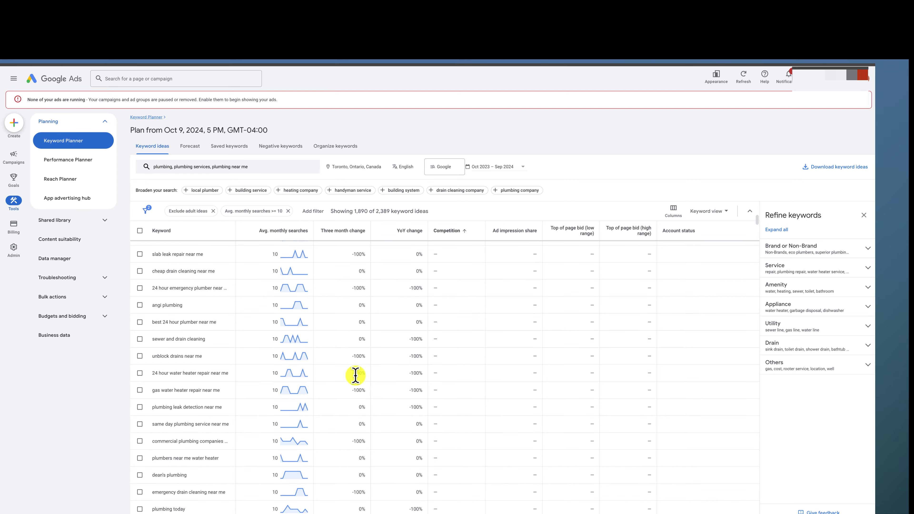
scroll(355, 375, down, 5)
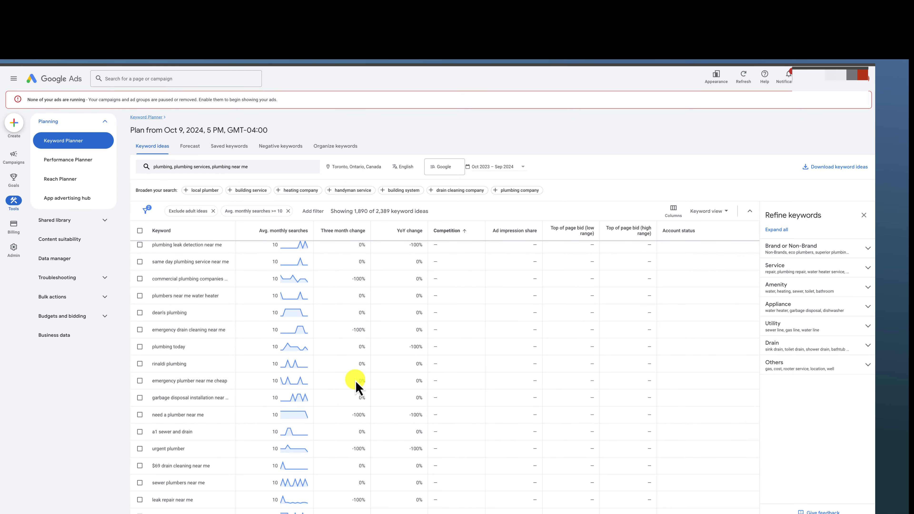
scroll(356, 387, up, 3)
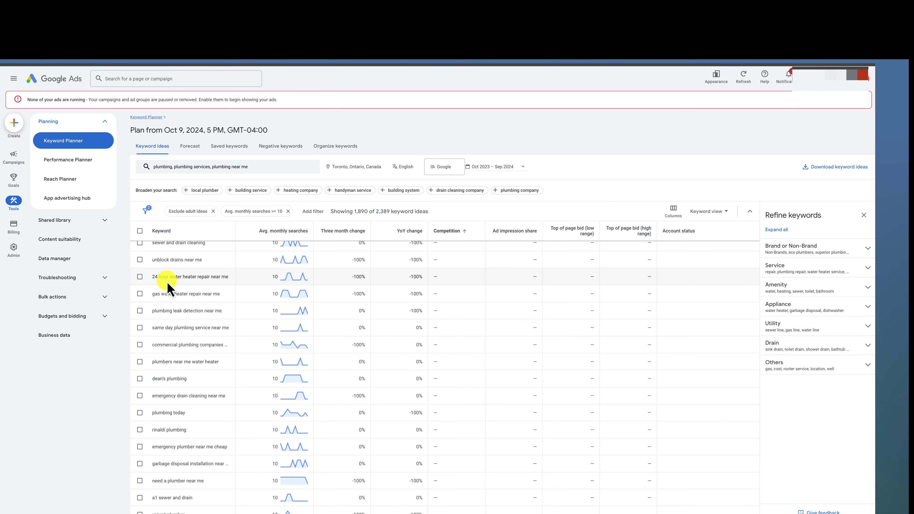
scroll(168, 286, down, 3)
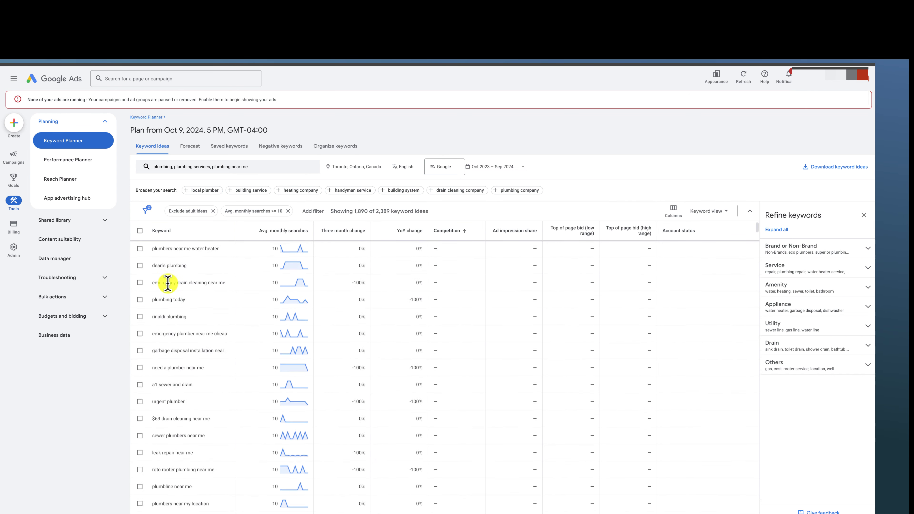
scroll(168, 287, down, 3)
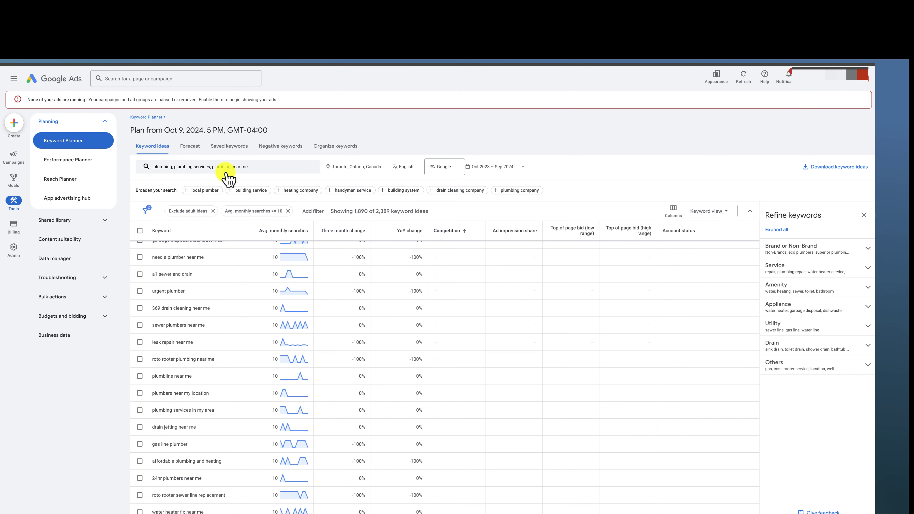
scroll(197, 293, up, 2)
scroll(195, 291, up, 10)
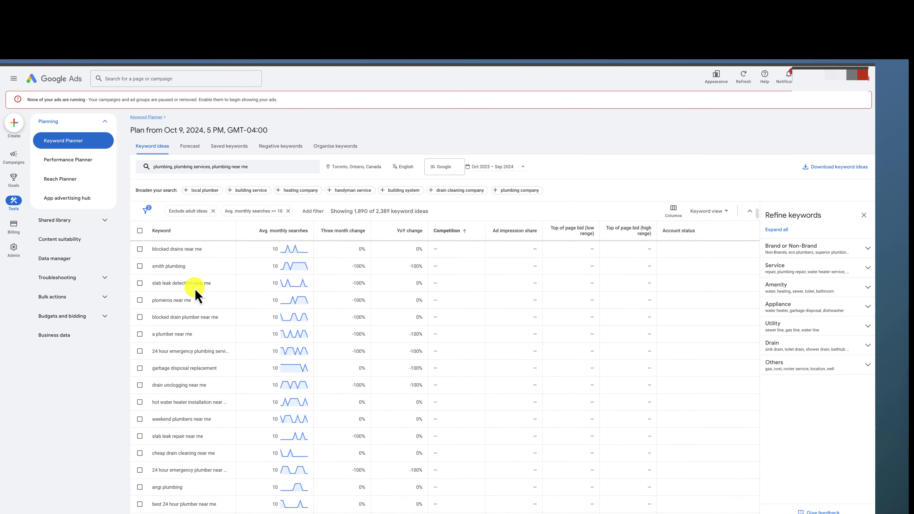
scroll(203, 297, down, 2)
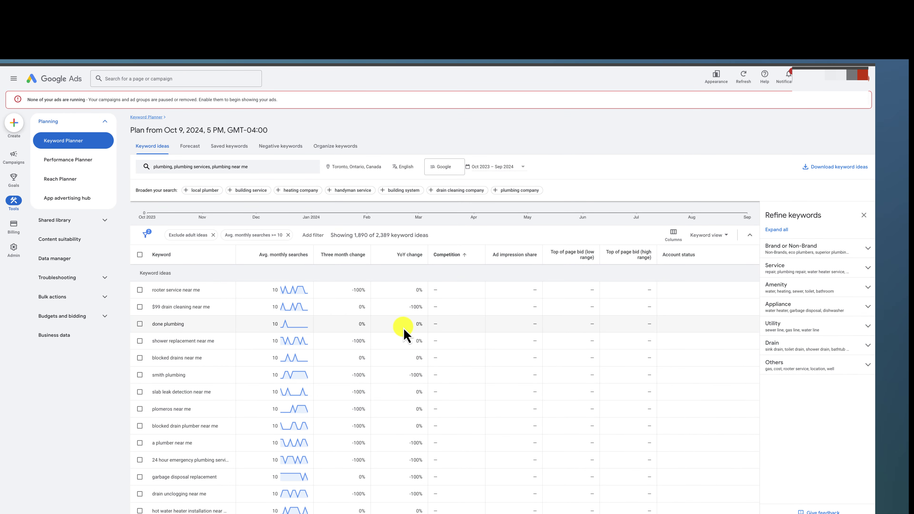
Step: Select and copy done plumbing, garbage disposal replacement, cheap drain cleaning near me, best 24 hour plumber near me, and sewer and drain cleaning
click(139, 324)
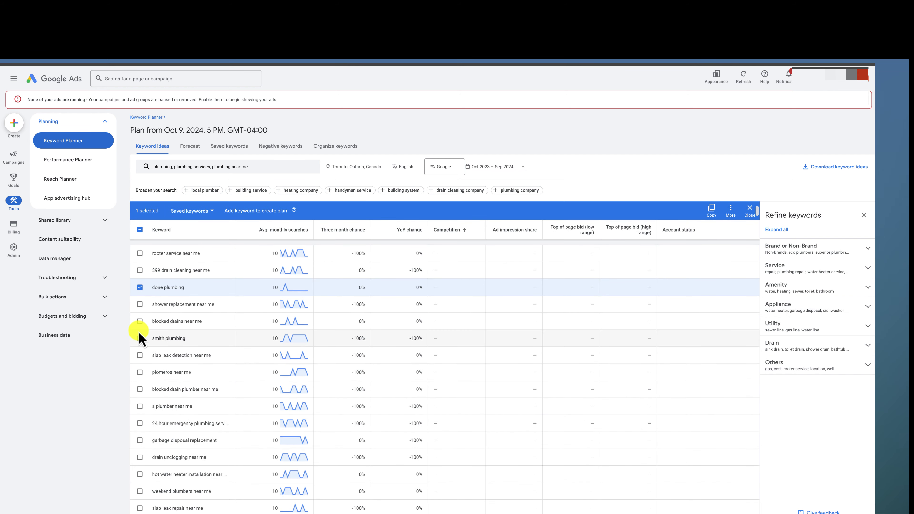
scroll(140, 340, down, 1)
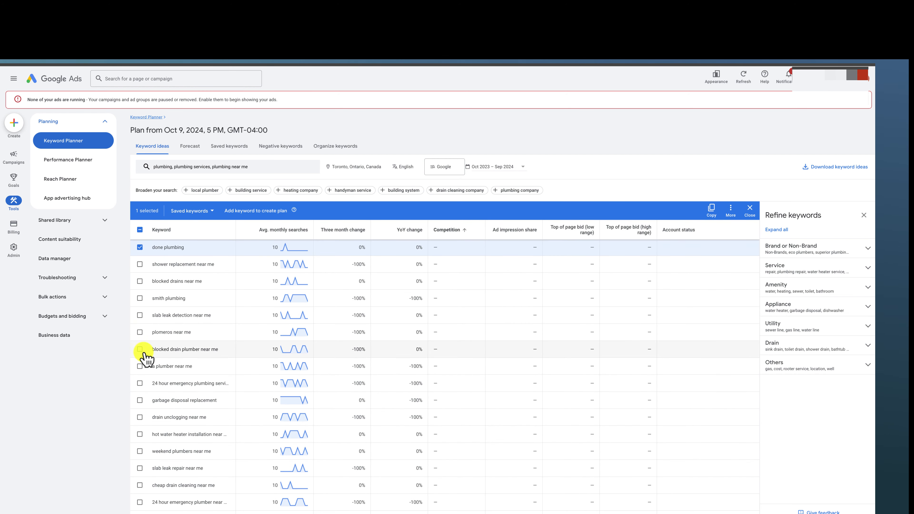
scroll(146, 356, down, 1)
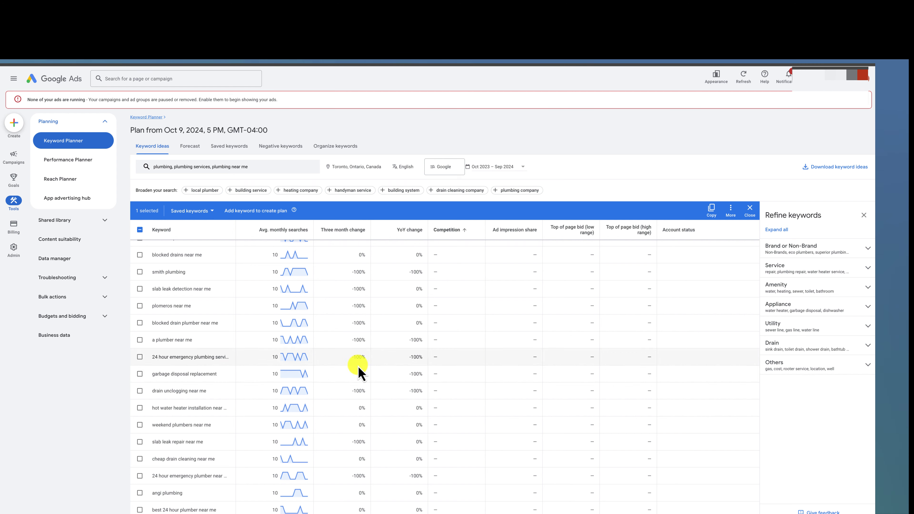
click(139, 374)
scroll(140, 379, down, 3)
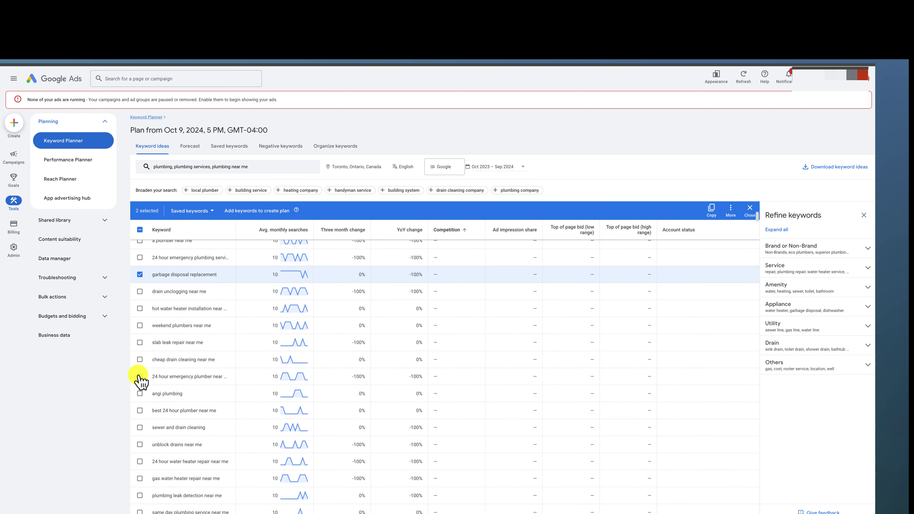
click(140, 356)
scroll(143, 364, down, 1)
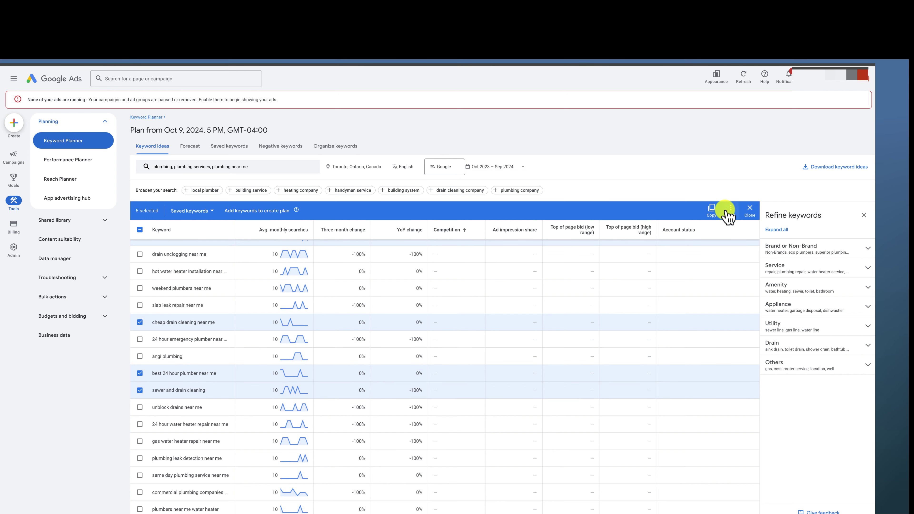
click(711, 210)
Step: Replace the three plumbing seed keywords with the five copied keywords and get new keyword ideas
click(257, 167)
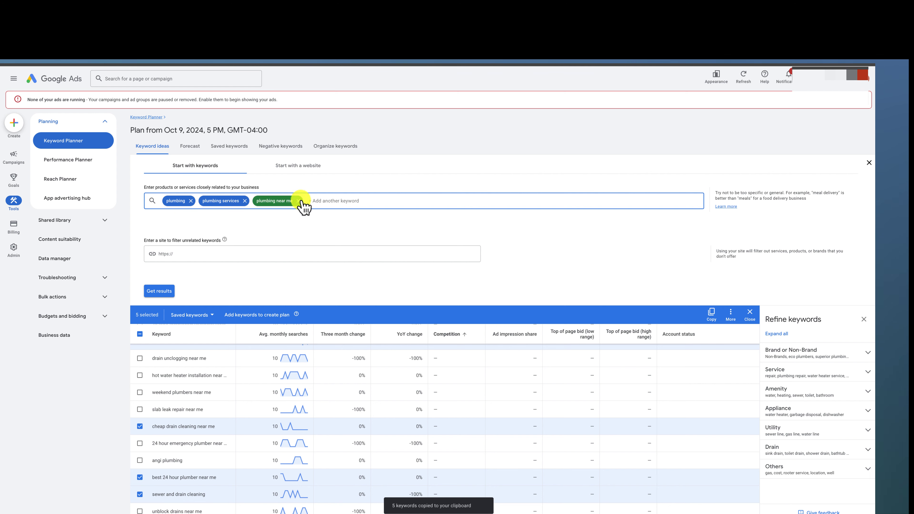
key(BackSpace)
key(BackSpace)
key(BackSpace)
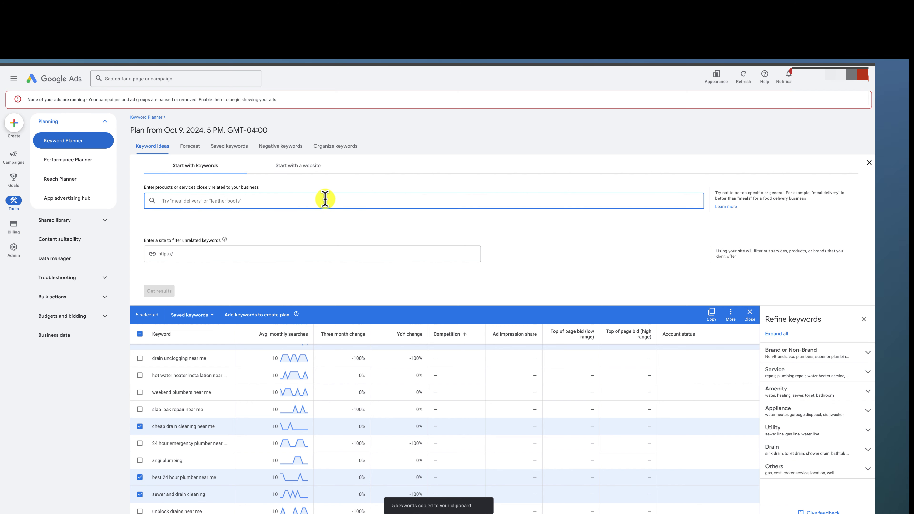
key(ctrl+v)
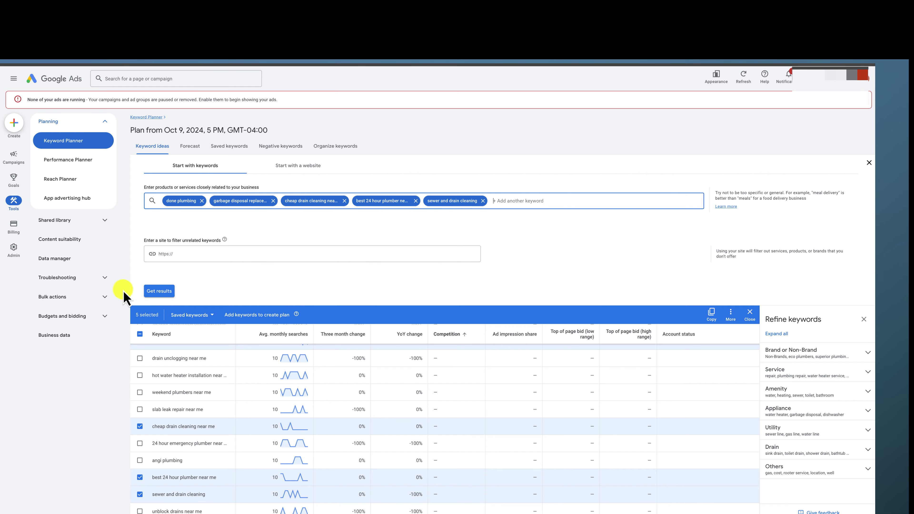
click(158, 291)
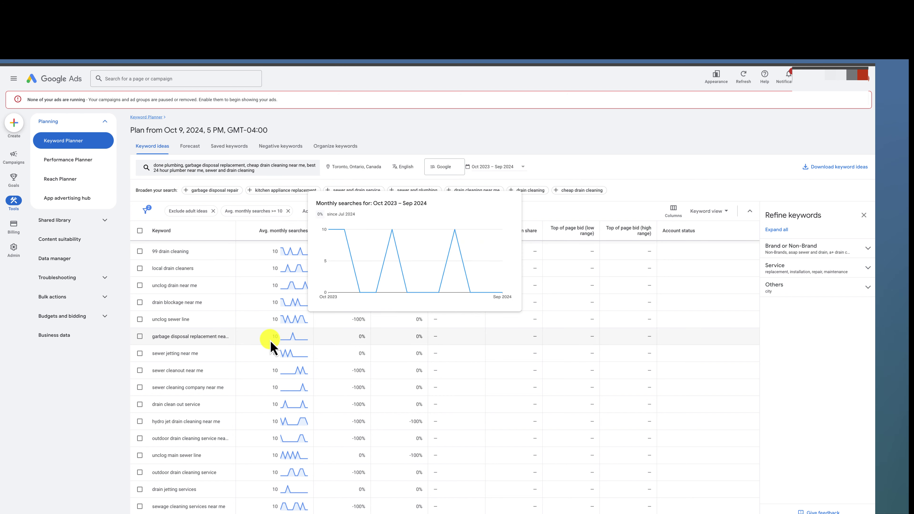
Step: Look through the new keyword ideas for further low-competition drain, sewer and garbage disposal terms
scroll(271, 344, down, 10)
scroll(270, 344, down, 10)
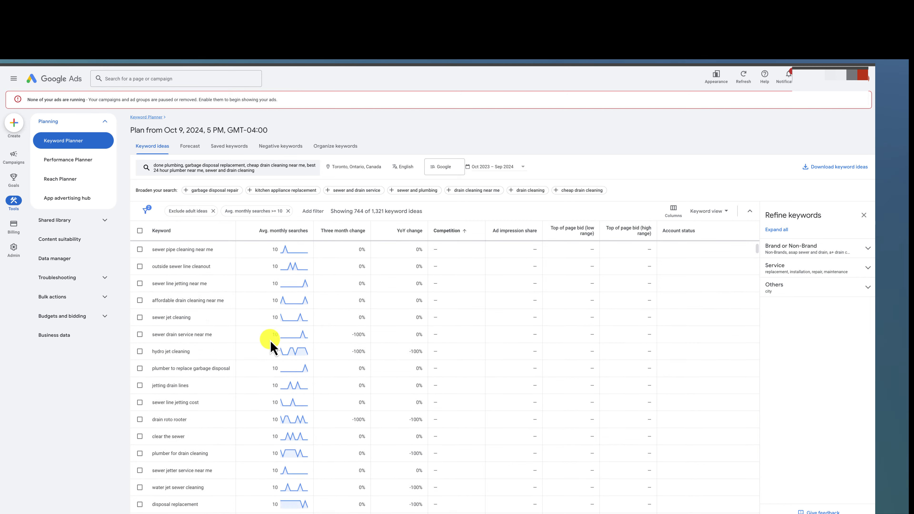
scroll(270, 343, down, 15)
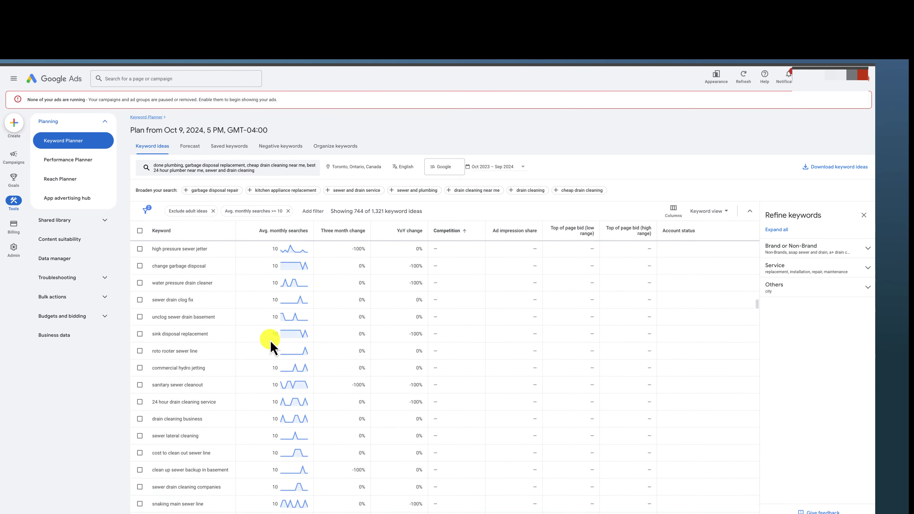
scroll(270, 347, down, 15)
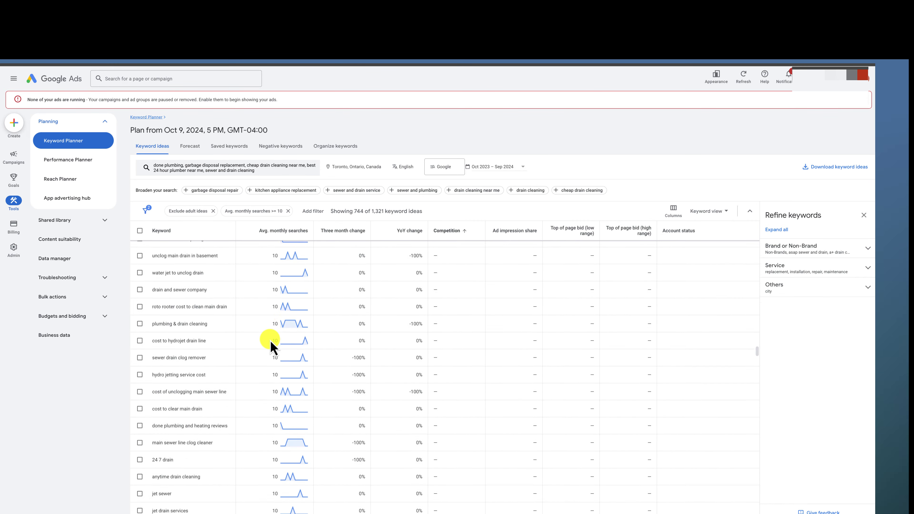
scroll(270, 344, down, 10)
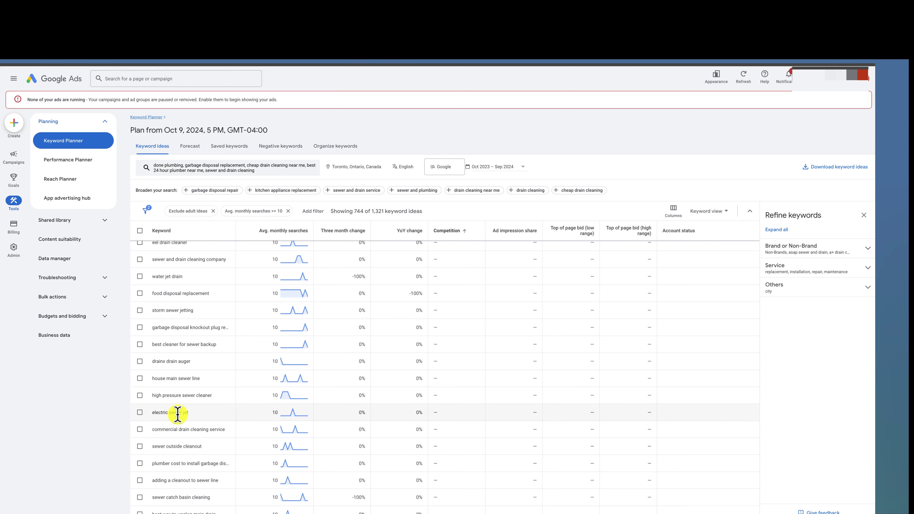
Step: Select the ten consecutive keyword ideas from sewer catch basin cleaning through best drain cleaner for roots
scroll(178, 412, down, 3)
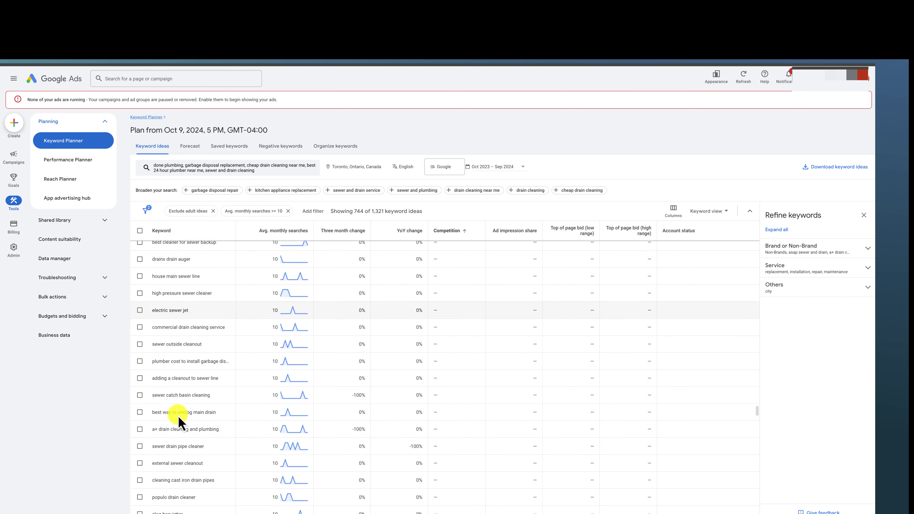
scroll(178, 418, down, 4)
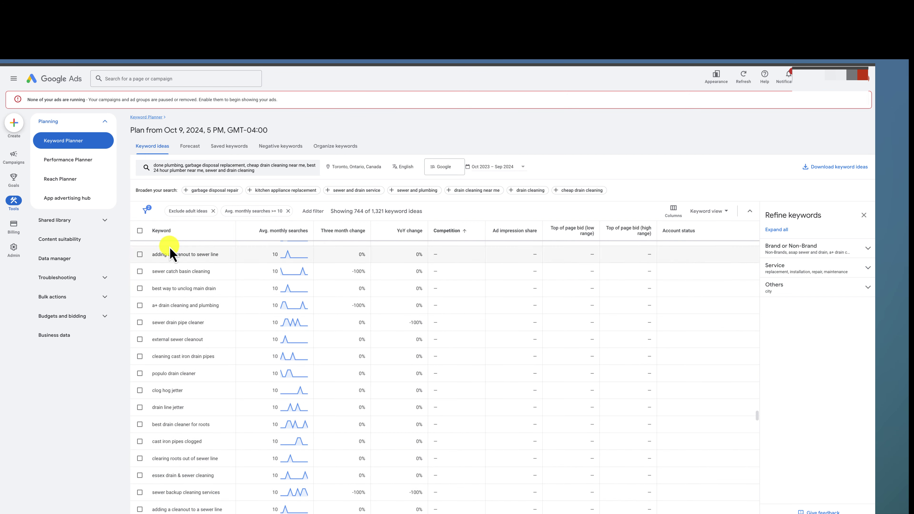
click(139, 271)
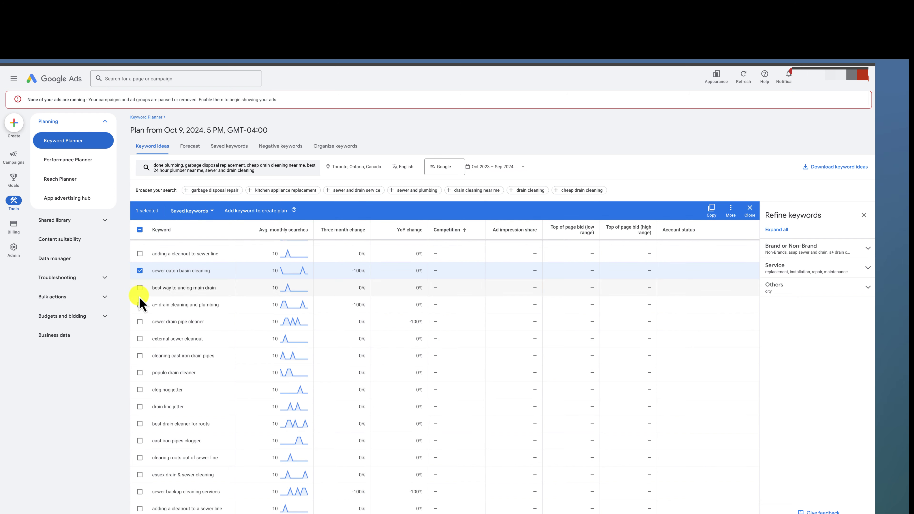
click(140, 287)
click(139, 305)
click(140, 321)
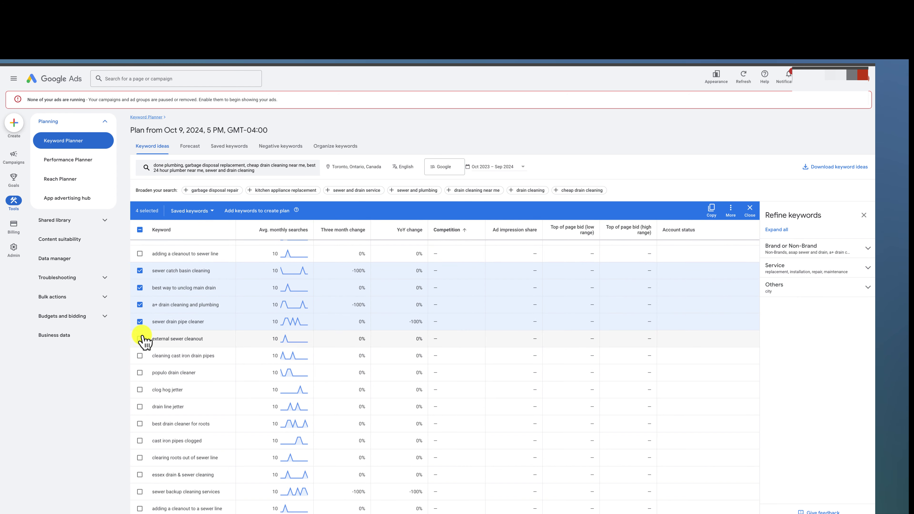
click(140, 338)
click(140, 356)
click(139, 373)
click(140, 390)
click(139, 407)
click(138, 425)
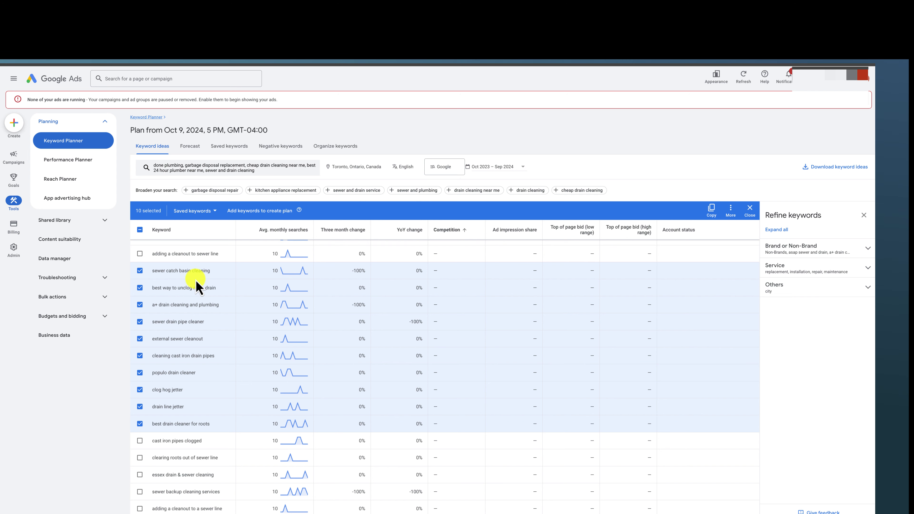
Step: Review the selected keywords alongside their neighbours and view the monthly search trend for adding a cleanout to sewer line
scroll(196, 284, down, 1)
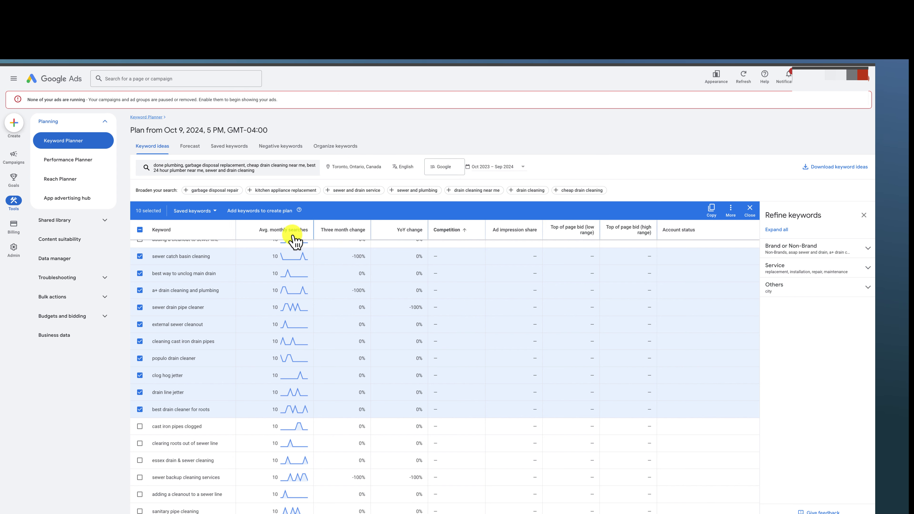
scroll(267, 316, up, 1)
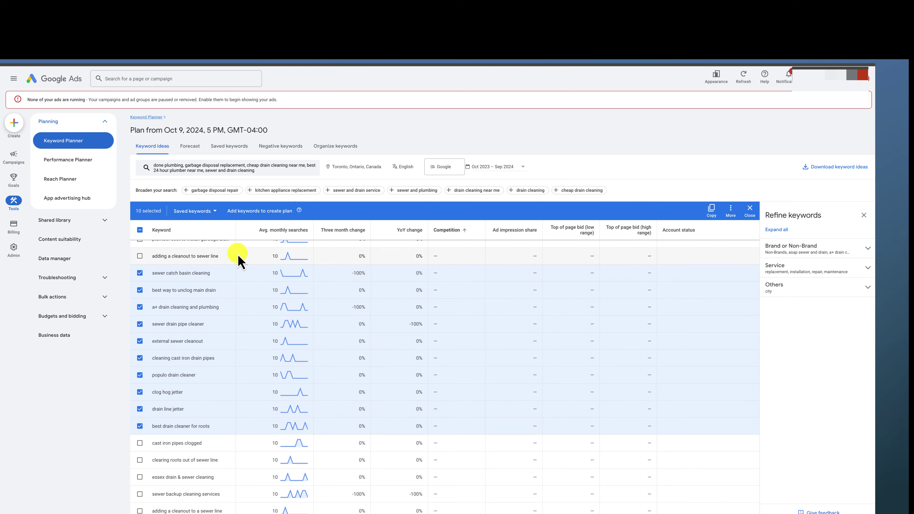
scroll(238, 256, up, 3)
scroll(238, 257, down, 5)
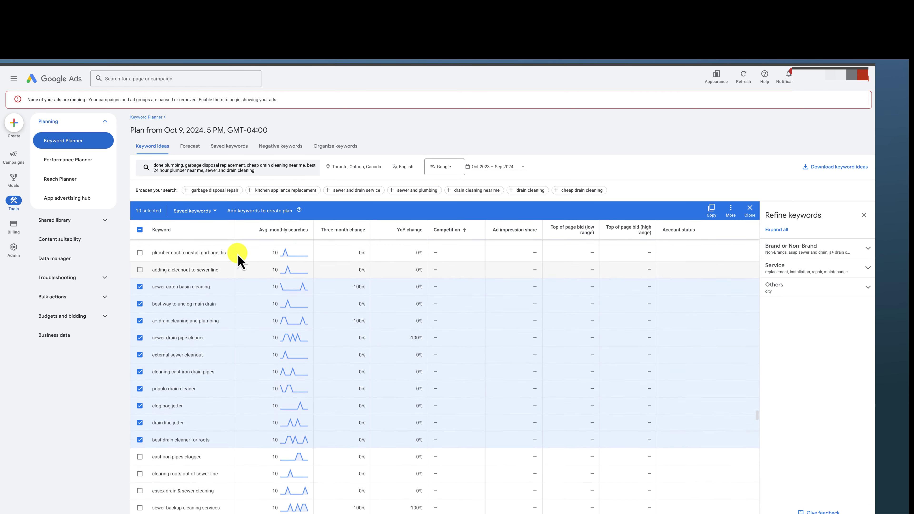
scroll(235, 312, up, 1)
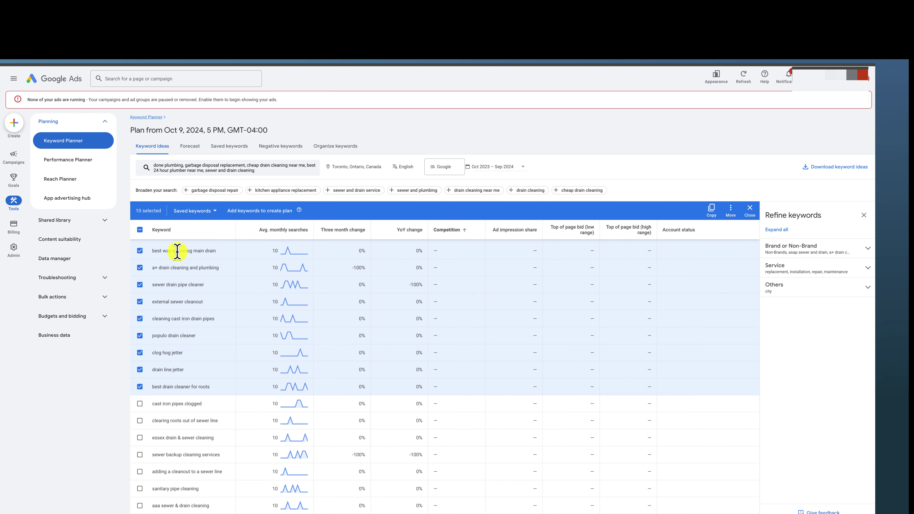
scroll(177, 283, up, 3)
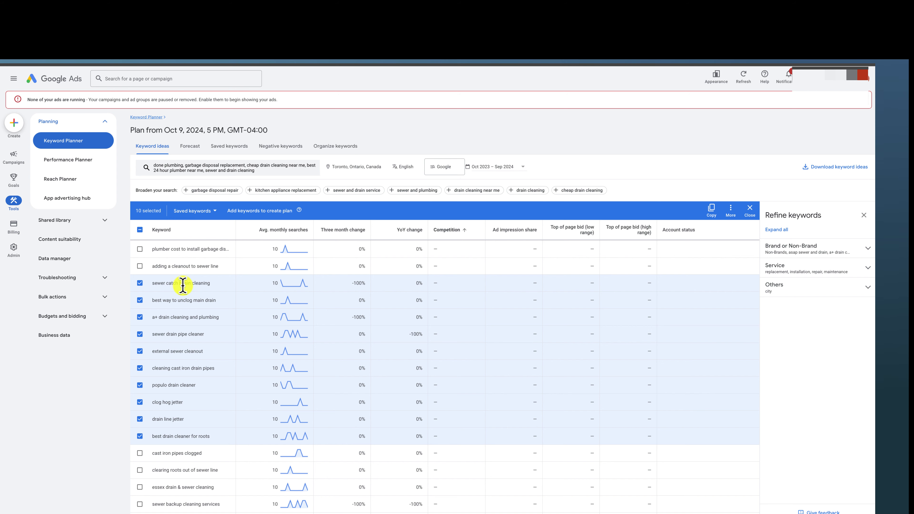
mouse_move(295, 265)
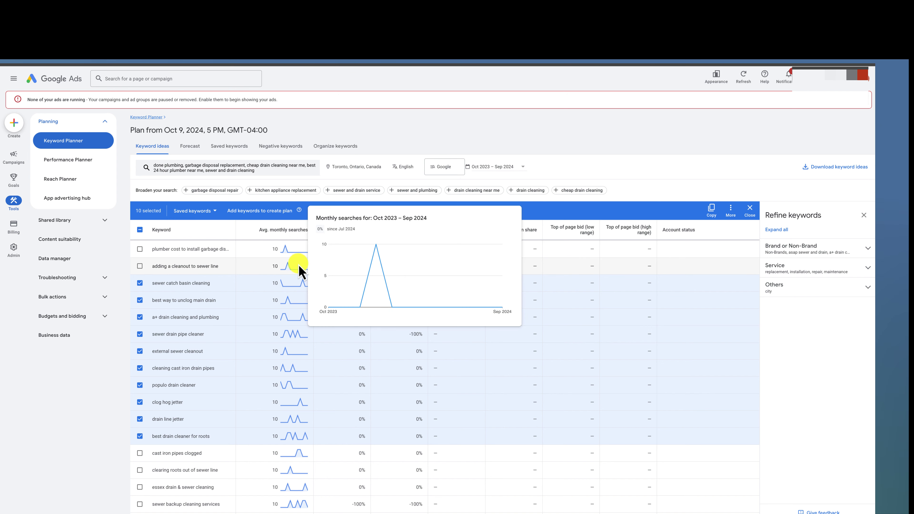